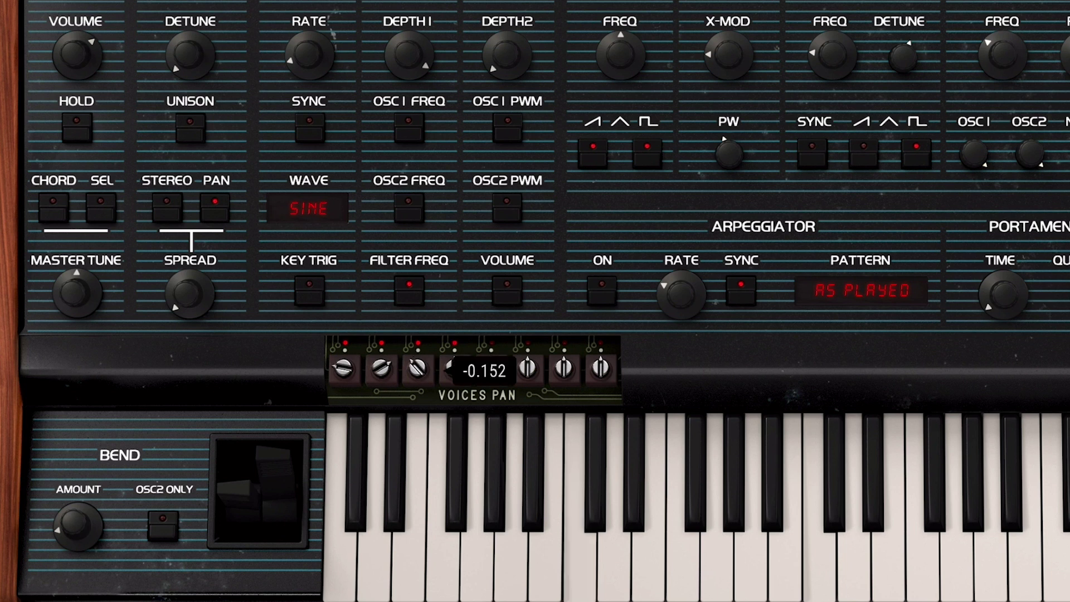
Pan the individual voices to different stereo positions, sweep Spread between minimum and maximum, and leave it at minimum
left_click_drag(527, 368, 602, 346)
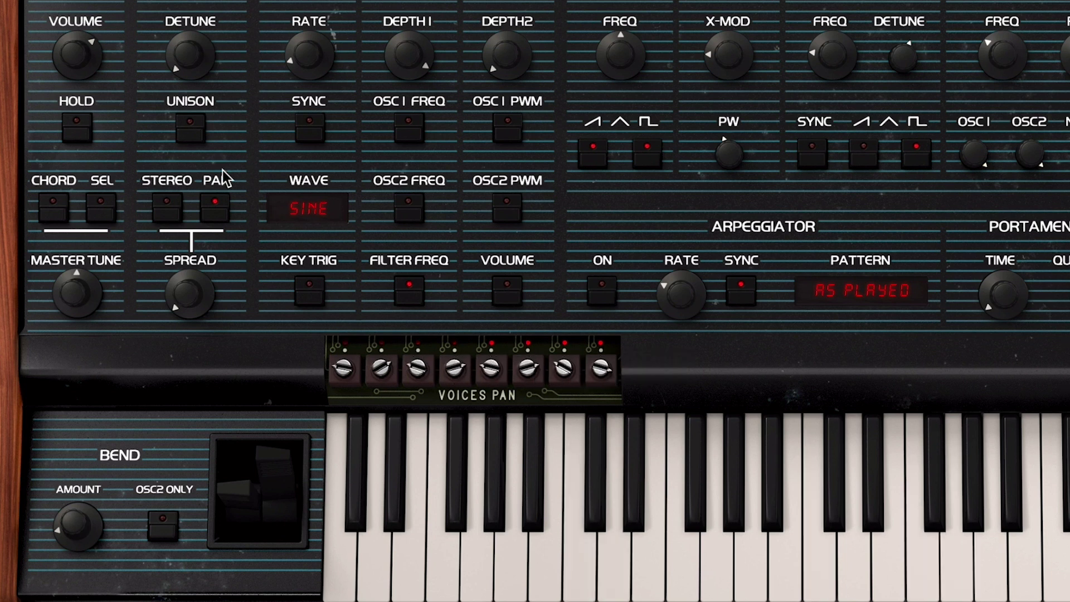
left_click_drag(198, 305, 198, 210)
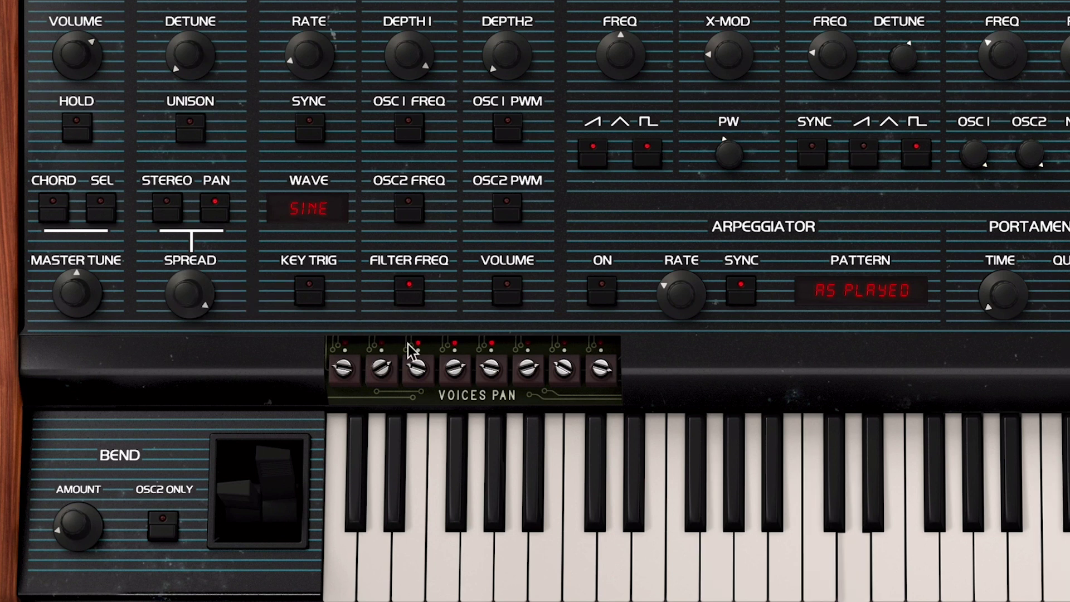
left_click_drag(563, 368, 601, 339)
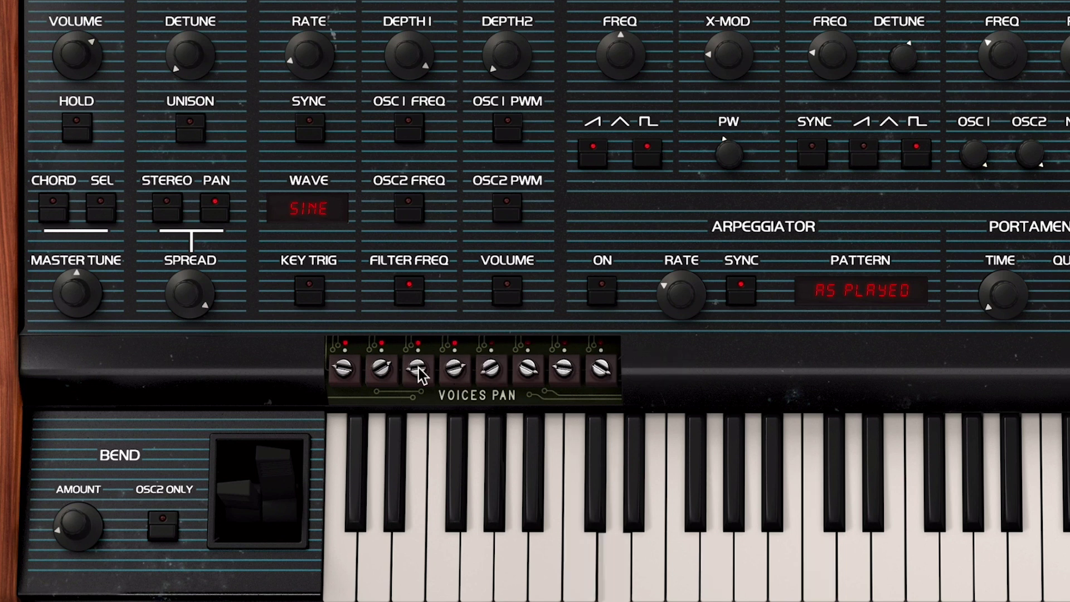
left_click(417, 368)
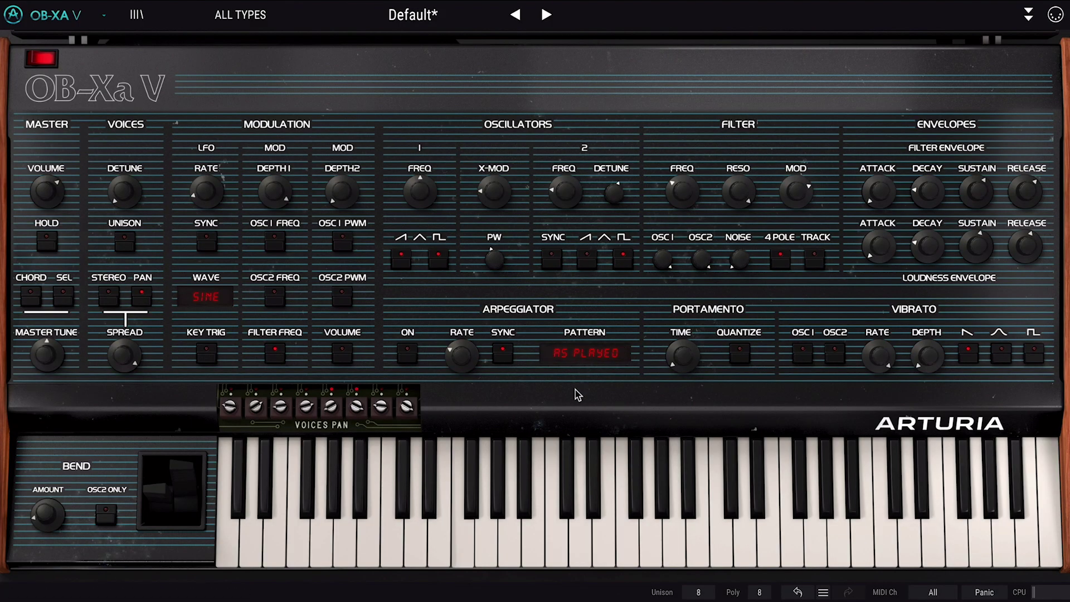
left_click_drag(120, 355, 120, 373)
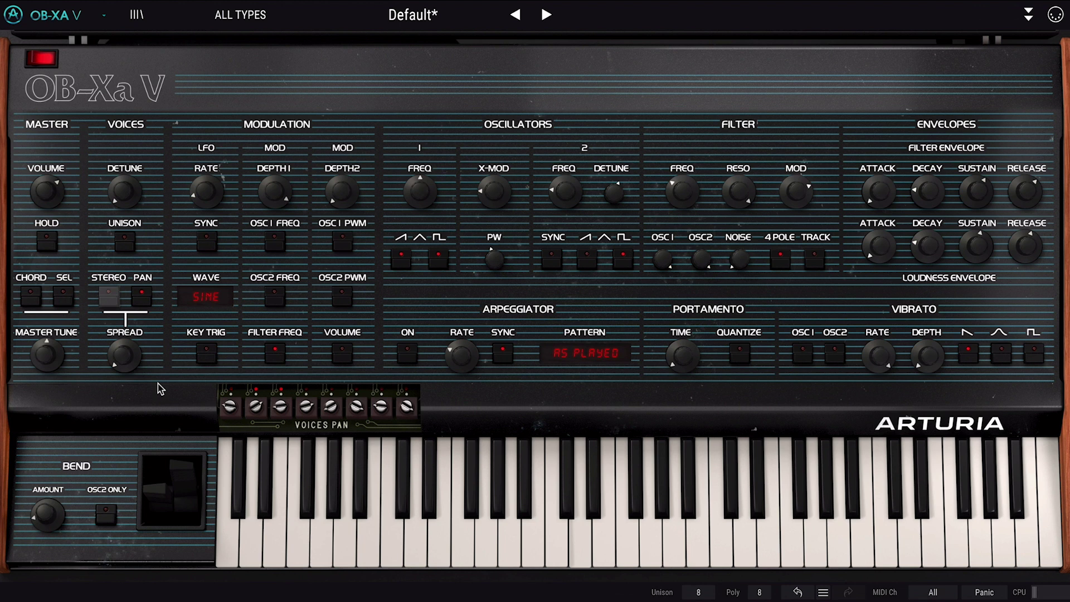
left_click_drag(128, 366, 126, 358)
Assign Function 1 to Spread Amt at 100% and shape it as a rising ramp with point 2 at level 1.00, time 0.969
left_click(1026, 15)
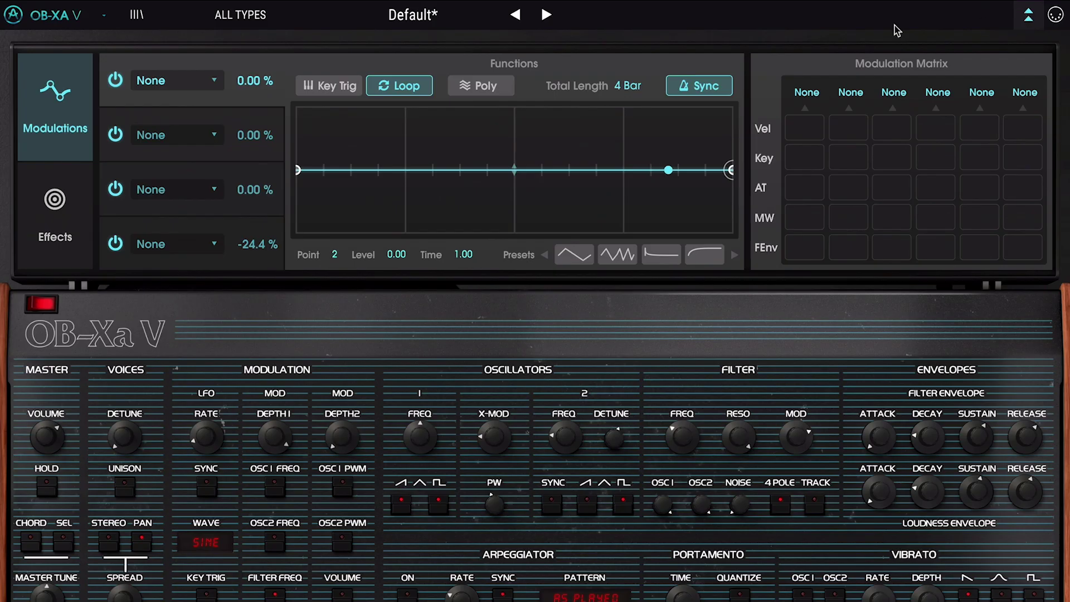
left_click(191, 90)
left_click(285, 220)
left_click_drag(255, 81, 254, 42)
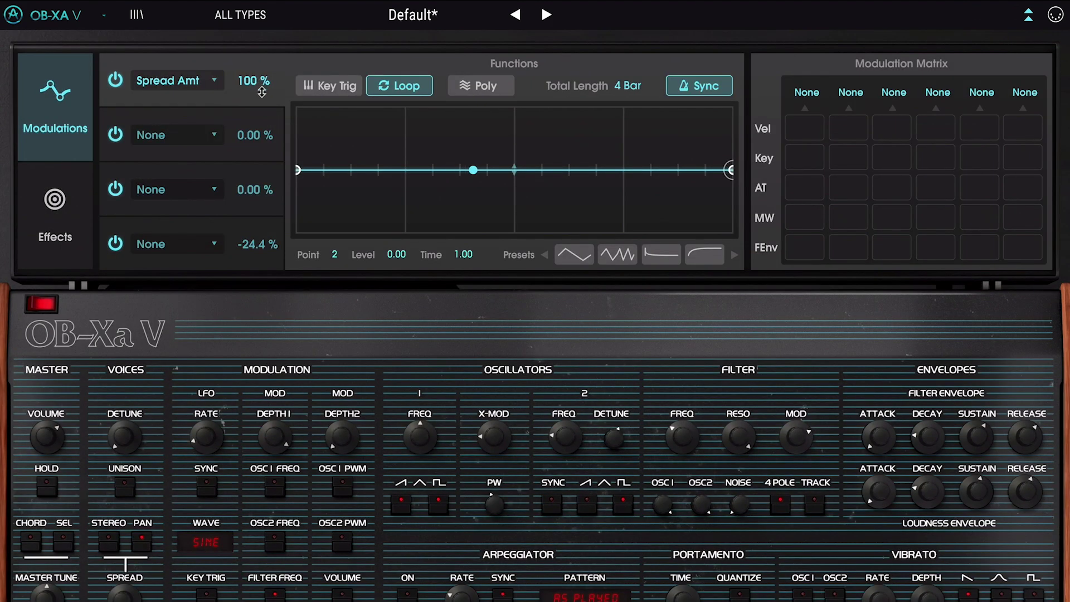
left_click_drag(640, 166, 717, 109)
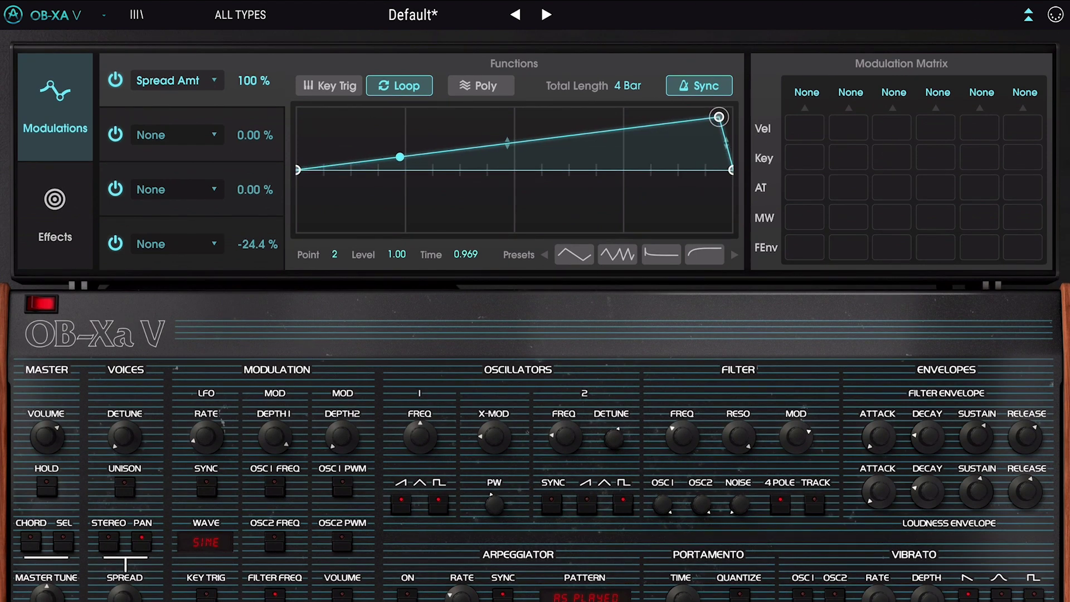
mouse_move(120, 599)
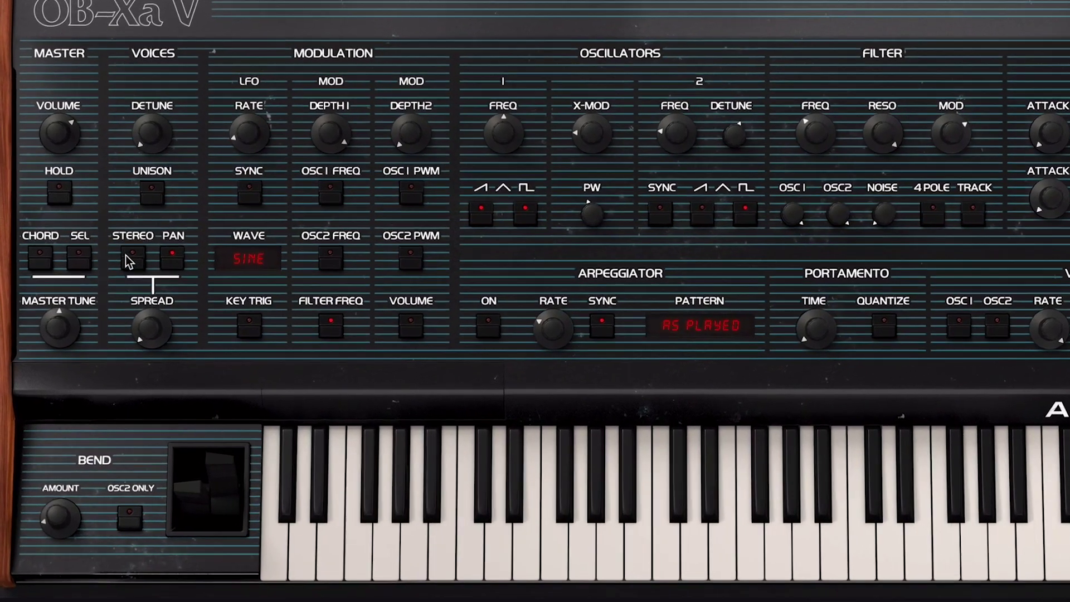
Switch the voices to Stereo spread mode and adjust the filter frequency and resonance, raising the frequency above 144.6 Hz
left_click(109, 298)
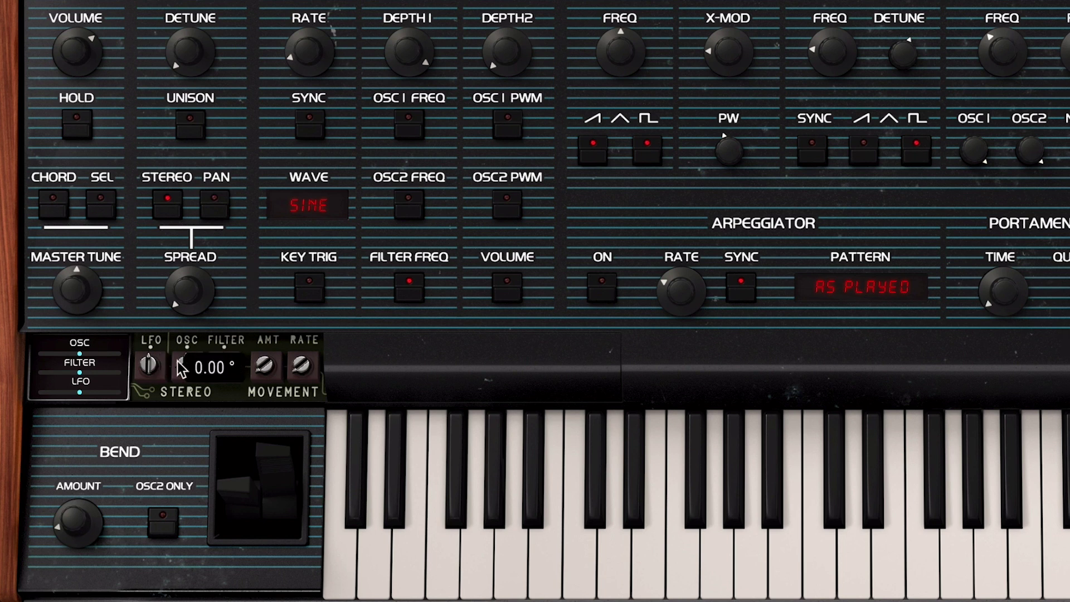
mouse_move(224, 369)
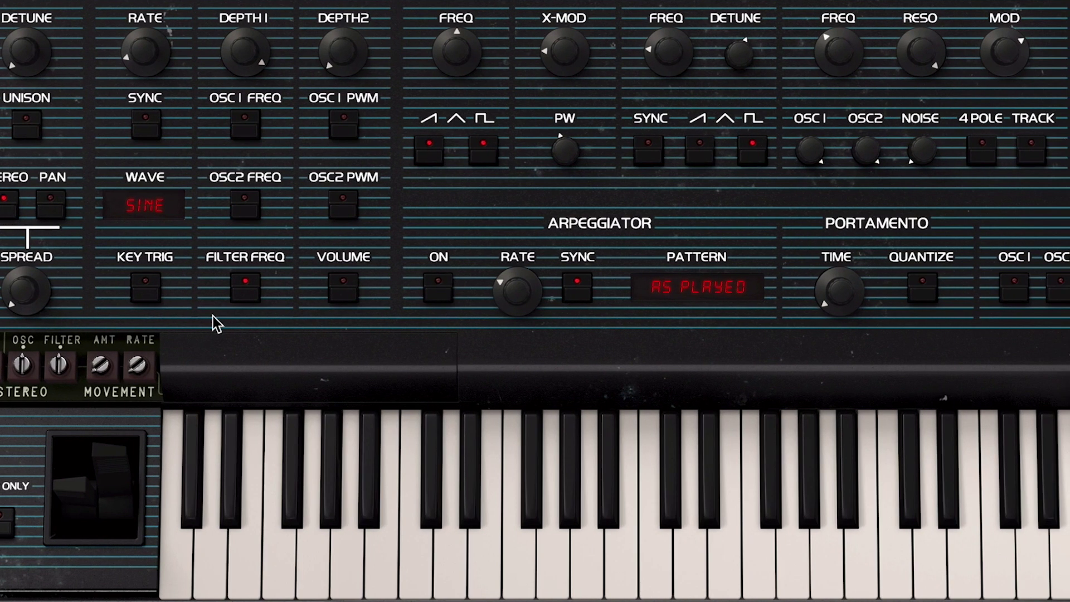
mouse_move(835, 38)
left_mouse_down()
mouse_move(835, 53)
mouse_move(835, 42)
left_mouse_up()
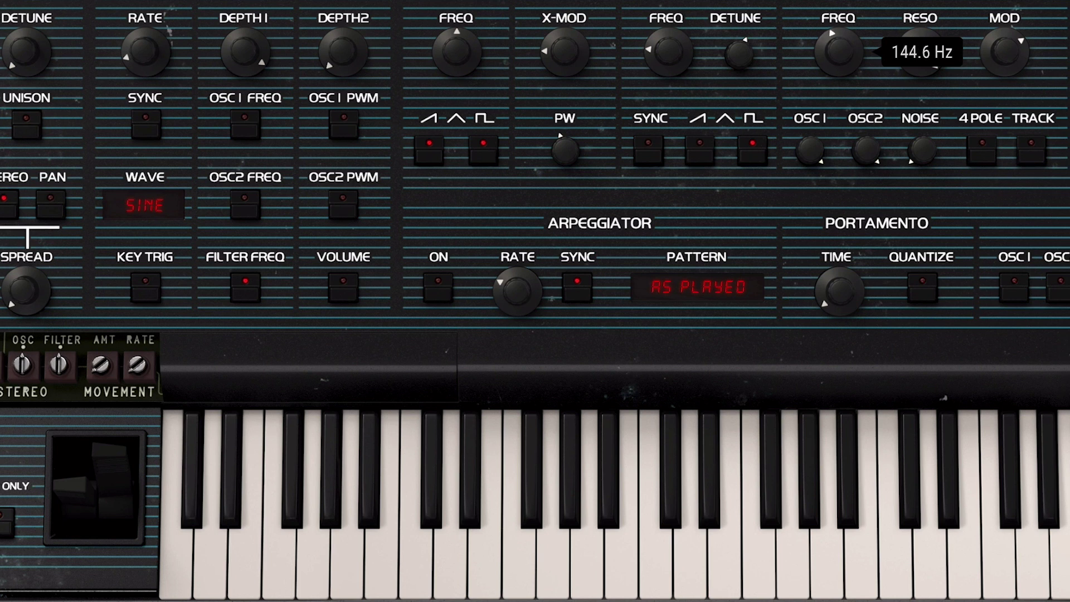
left_click_drag(834, 39, 834, 31)
left_click_drag(934, 49, 933, 61)
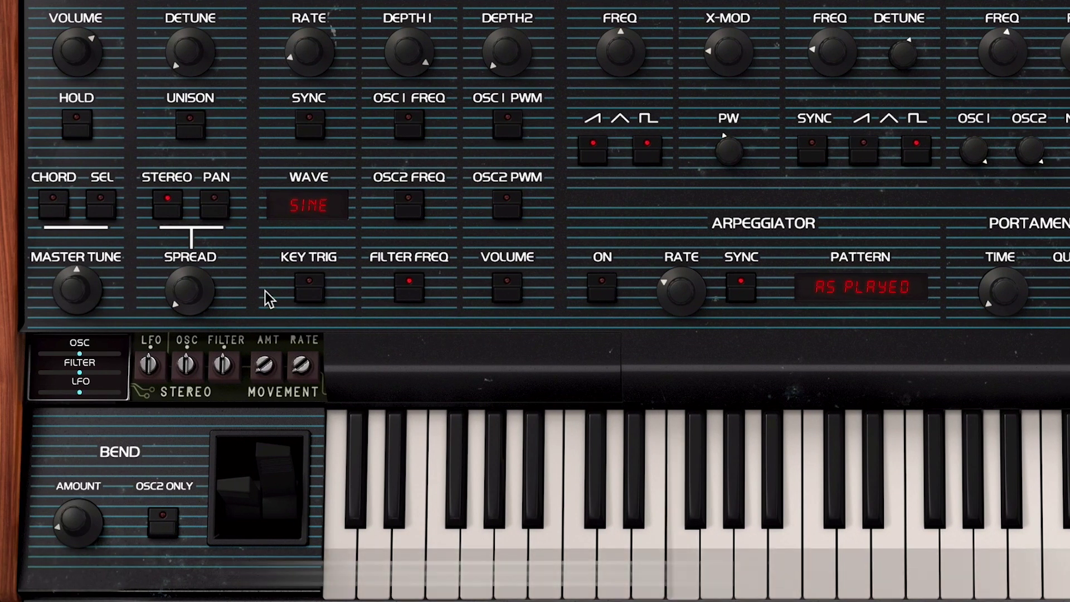
Set Spread to 1.00 and offset the Filter stereo trimmer to separate the two sides' filter cutoffs
mouse_move(196, 295)
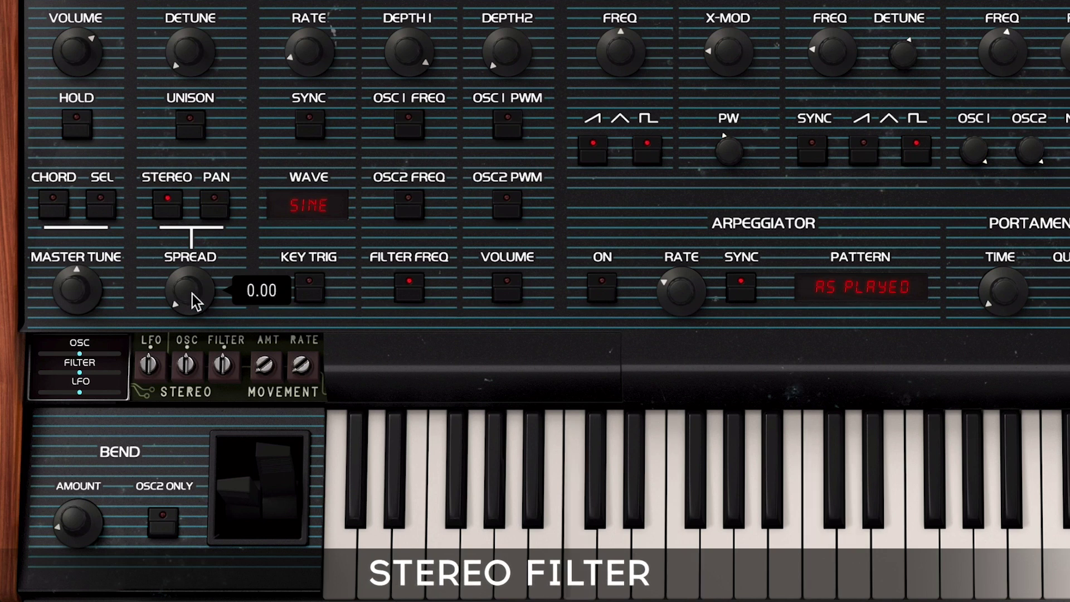
left_click_drag(192, 303, 195, 310)
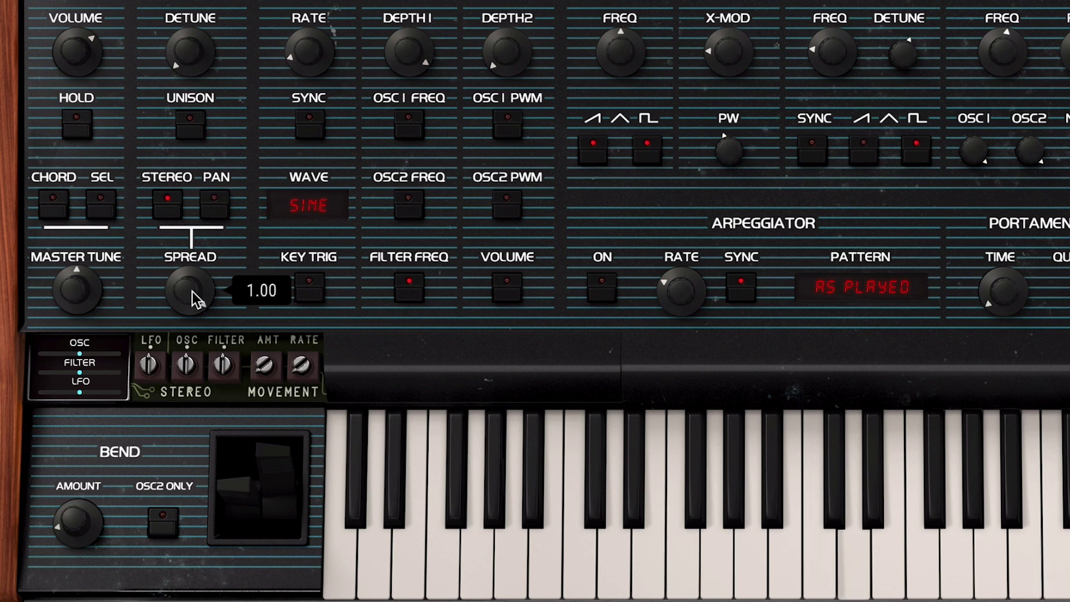
mouse_move(264, 365)
left_click_drag(264, 365, 264, 312)
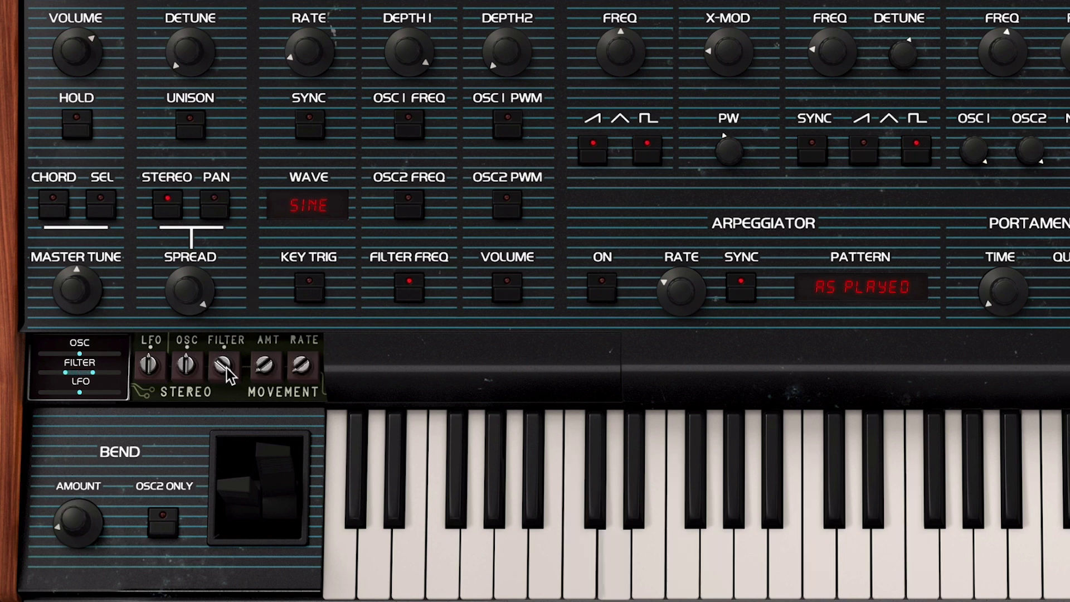
Lower the filter frequency with the Filter stereo offset applied
mouse_move(1009, 51)
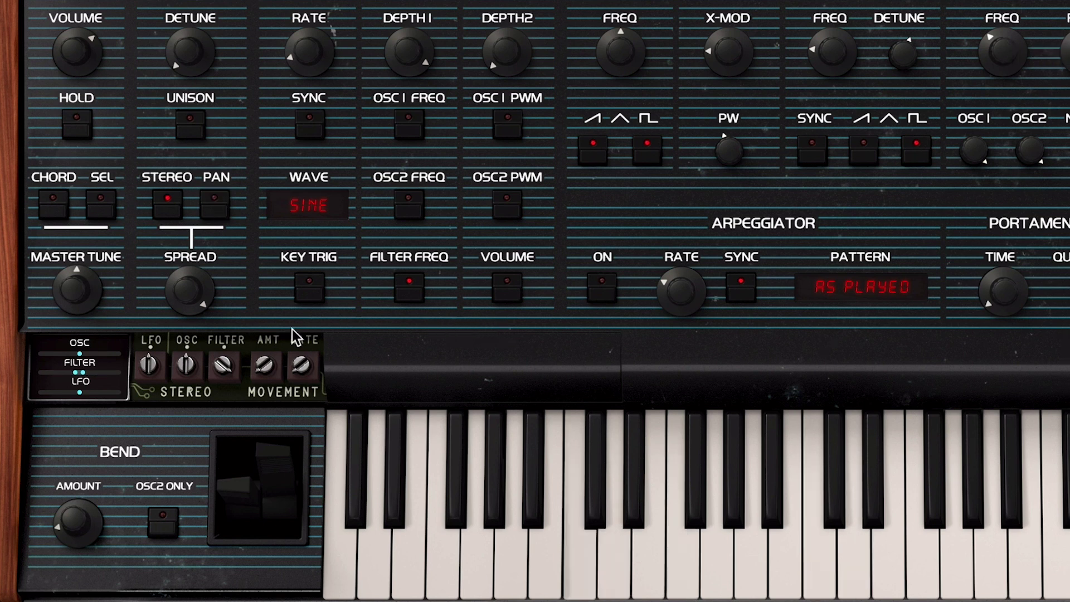
mouse_move(230, 354)
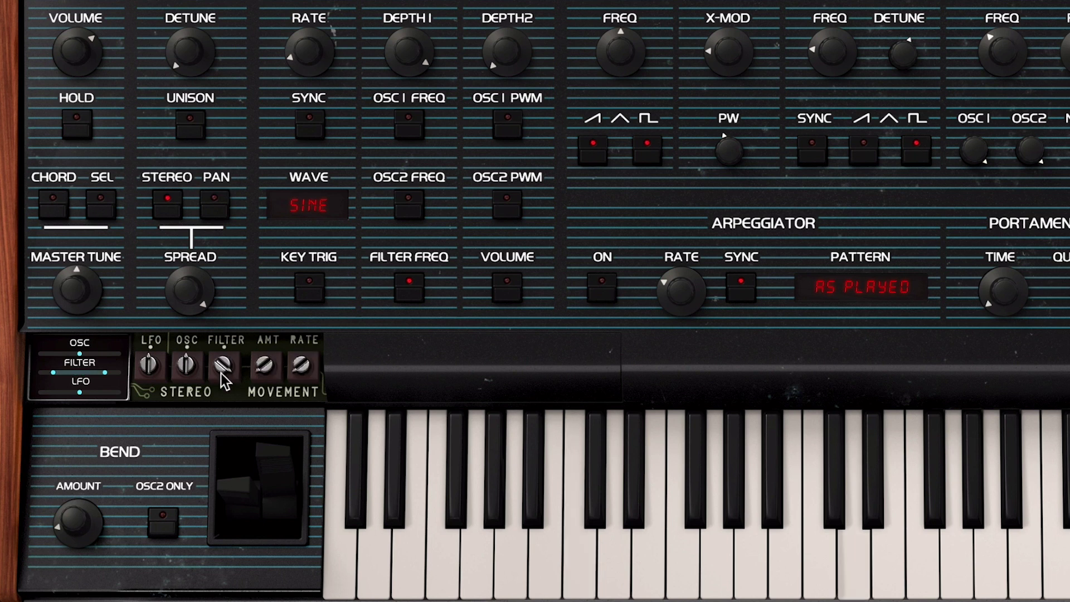
left_click_drag(1020, 56, 1020, 64)
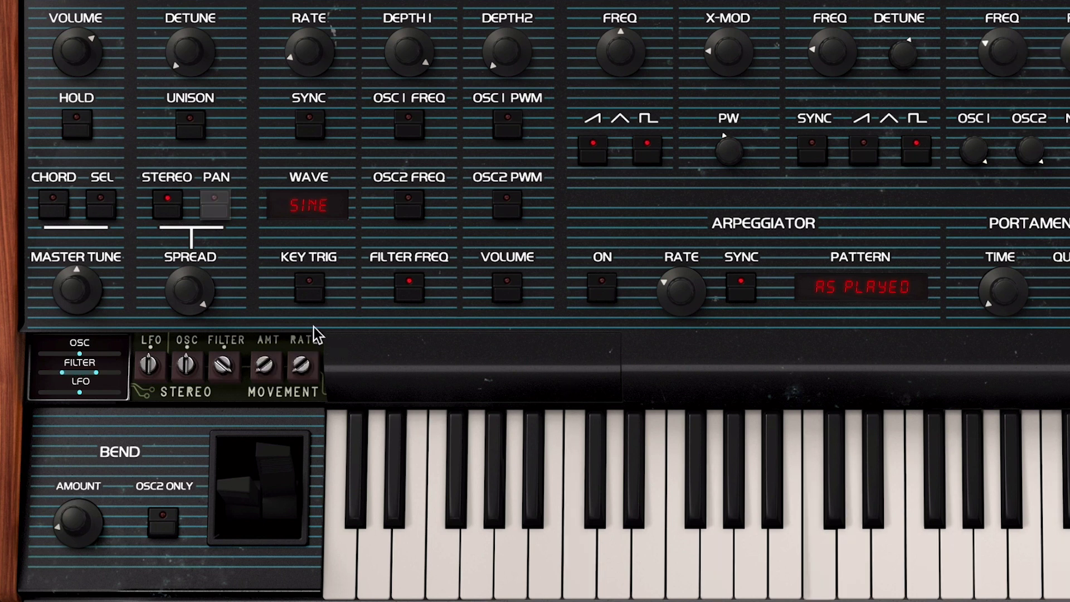
Turn up the stereo Movement amount and set its rate to 2.66 Hz
mouse_move(270, 369)
left_click_drag(268, 369, 268, 330)
left_click_drag(301, 367, 303, 340)
mouse_move(303, 370)
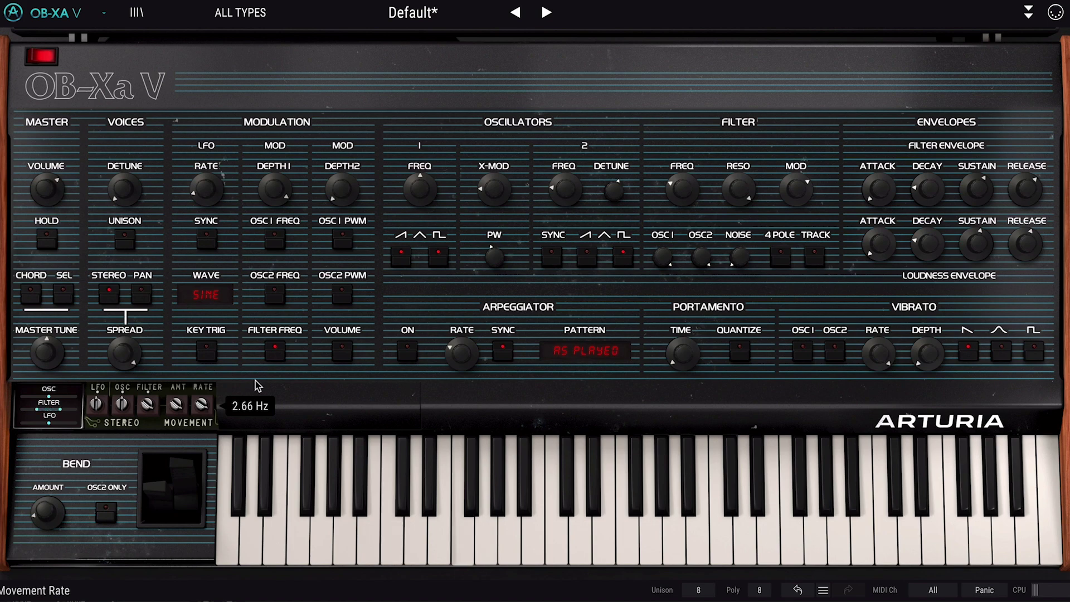
Assign Function 1 to Filter Stereo with an amount of 100% and close the modulation section
left_click(1028, 13)
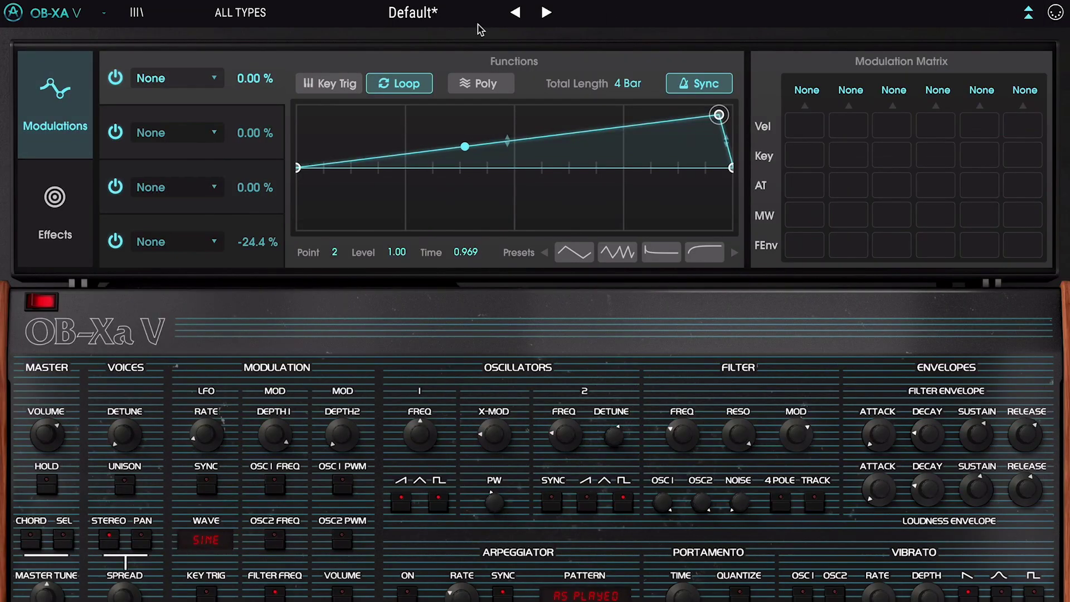
left_click(173, 81)
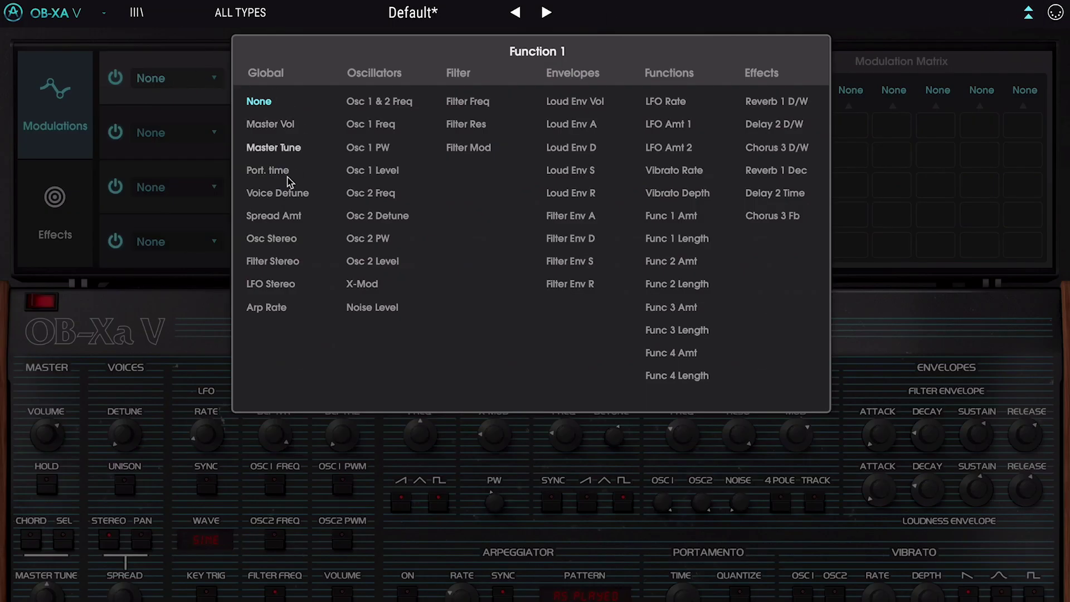
left_click(276, 261)
left_click_drag(259, 79, 259, 14)
scroll(260, 80, "down", 1)
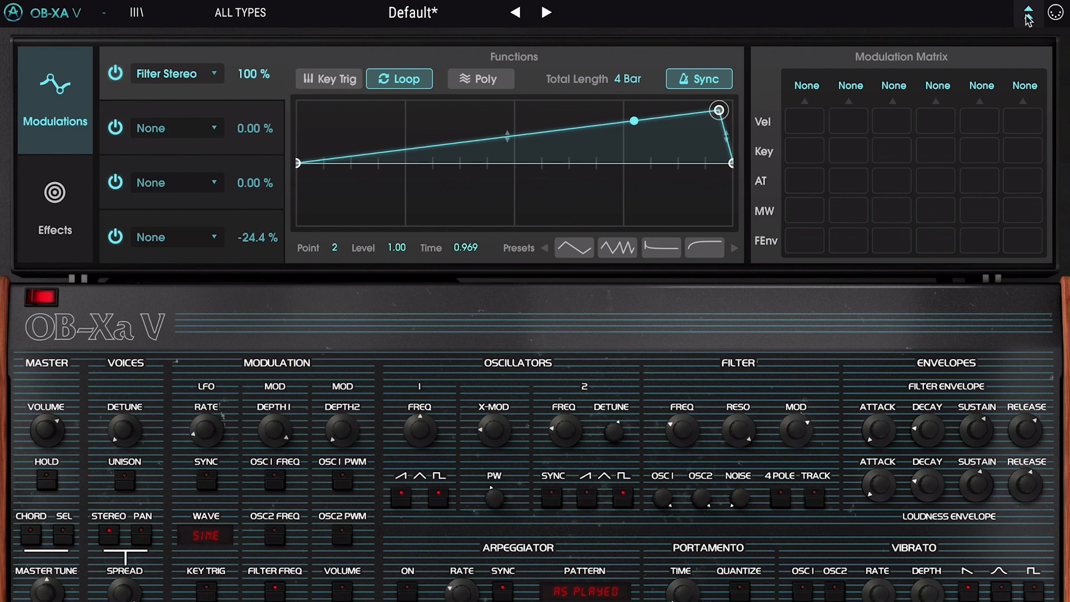
left_click(1027, 17)
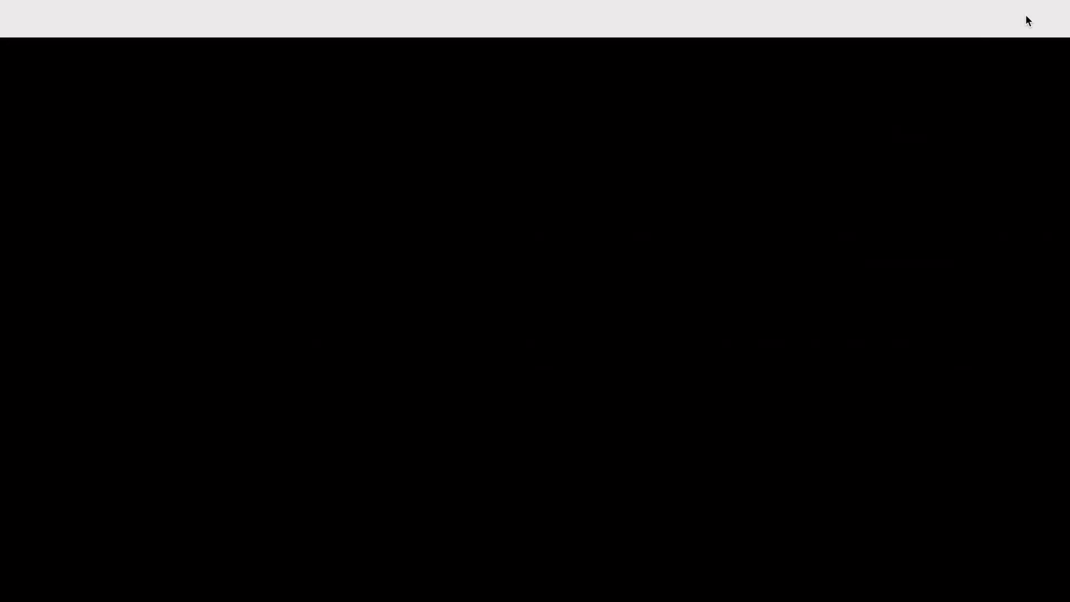
Sweep Spread from minimum to 1.00 and adjust the stereo Movement amount
left_click_drag(123, 352, 123, 345)
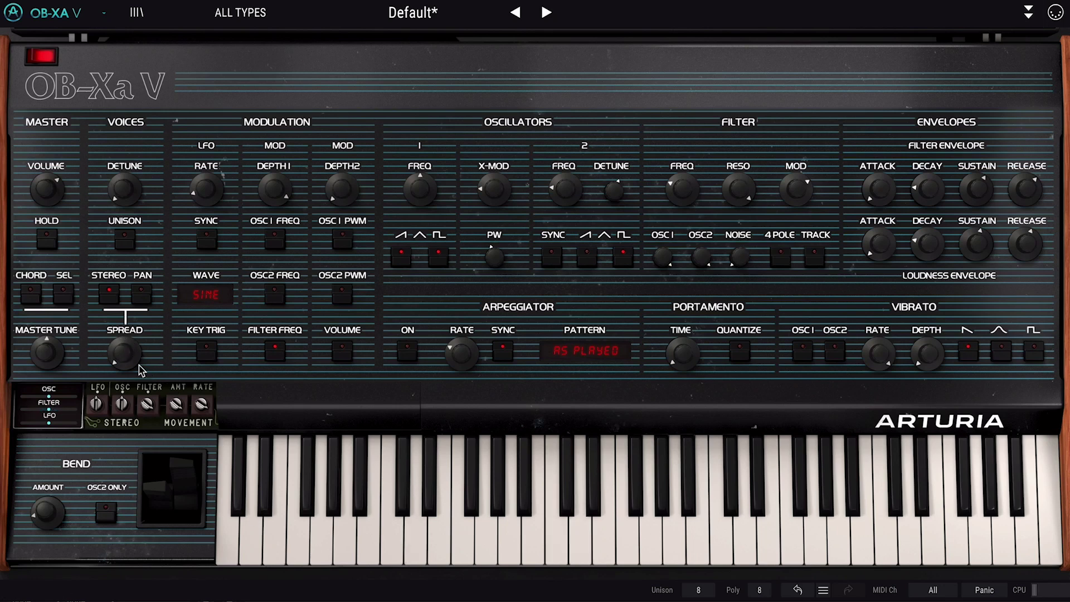
left_click_drag(126, 370, 127, 357)
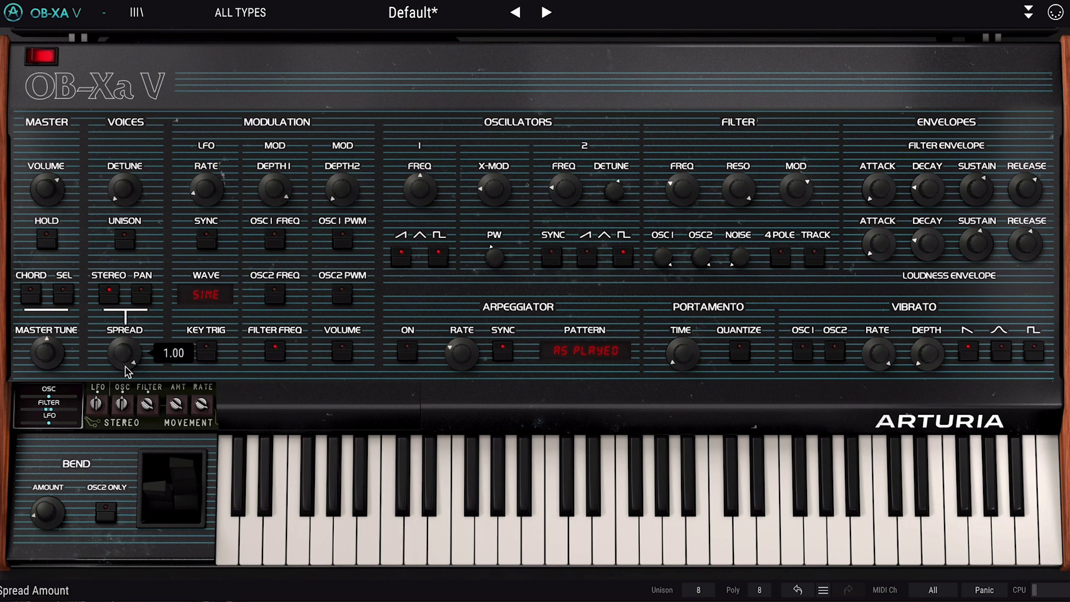
left_click_drag(176, 404, 175, 381)
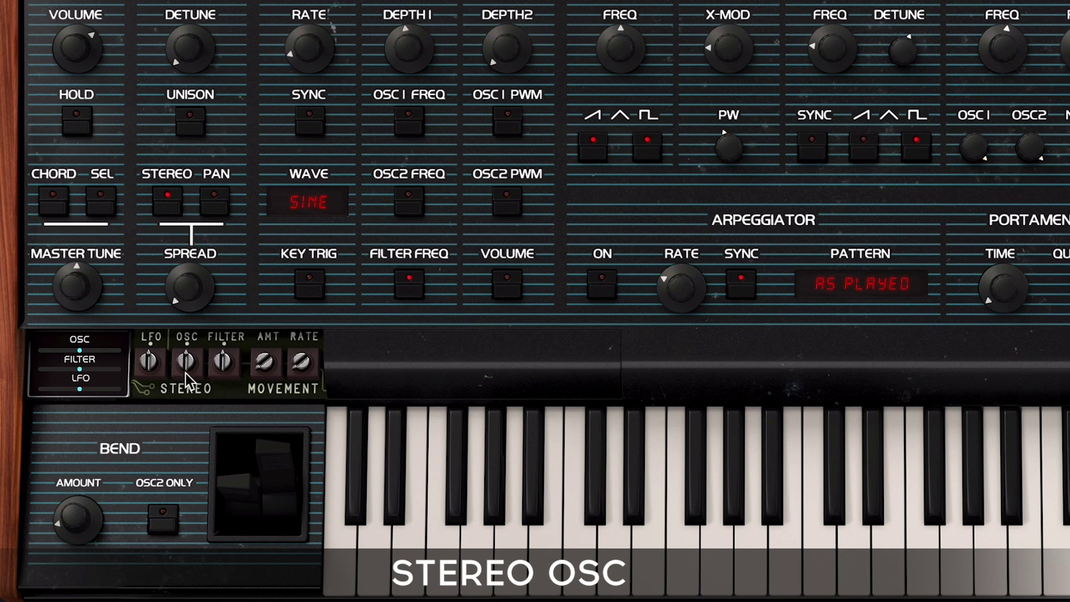
Raise Spread to about halfway, try the Osc stereo offset at -0.984 and reset the offset to zero
mouse_move(185, 373)
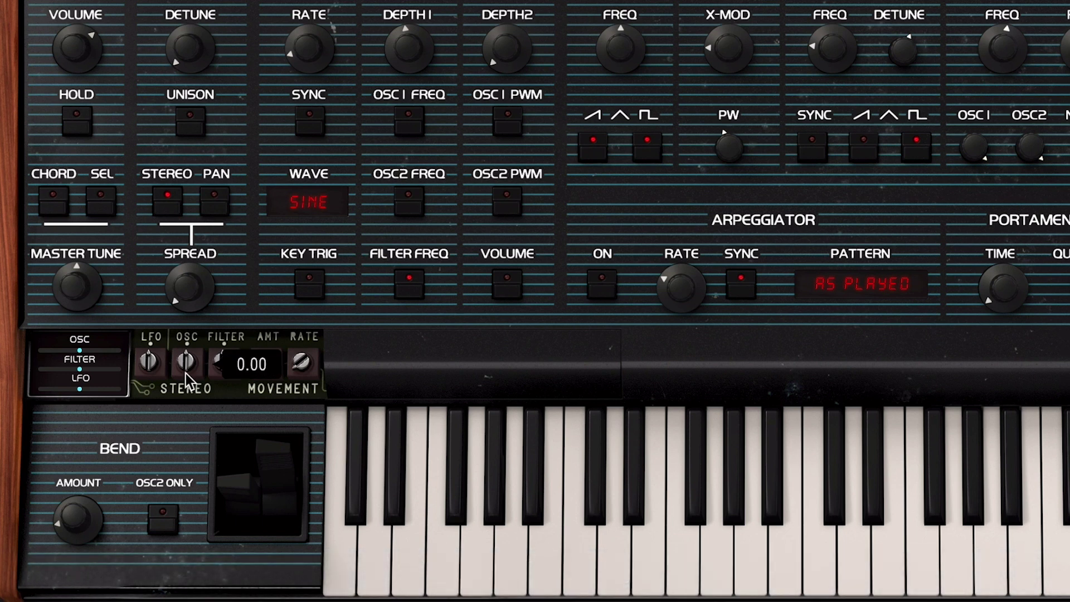
left_click_drag(190, 282, 191, 244)
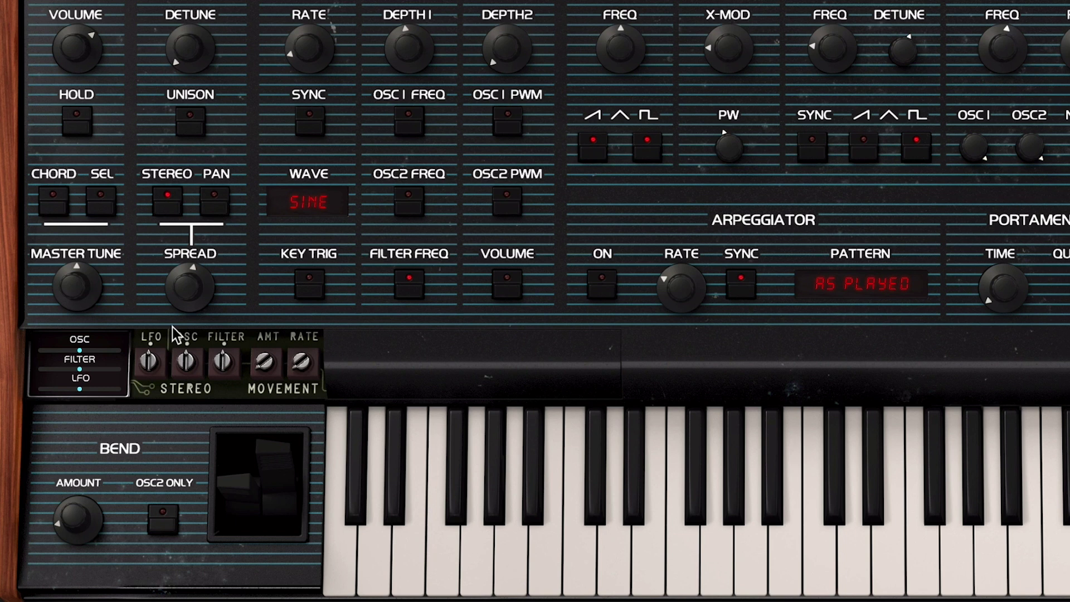
left_click_drag(188, 363, 189, 479)
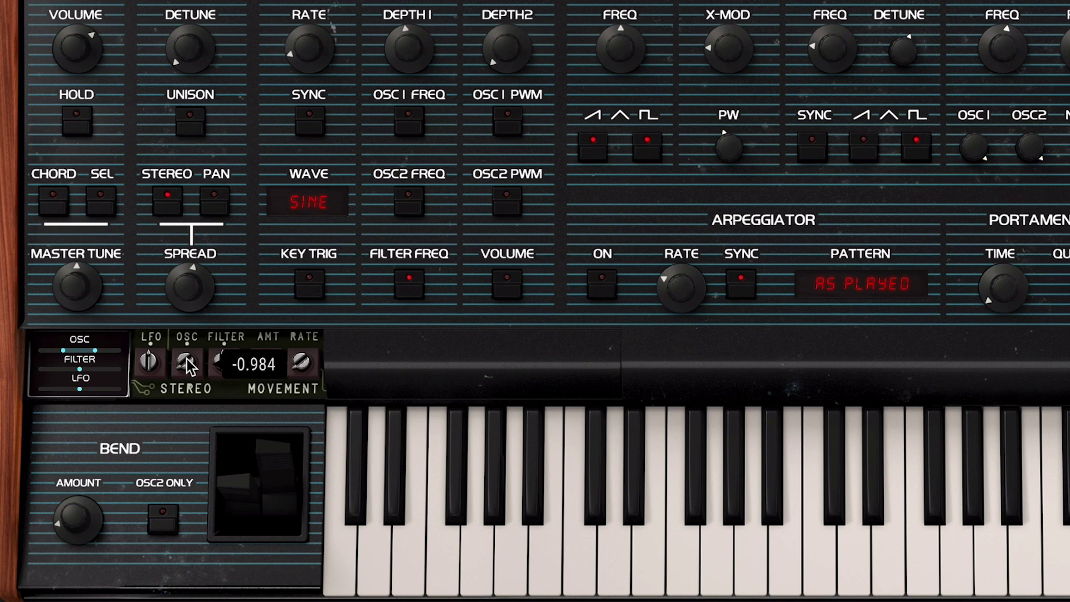
double_click(186, 362)
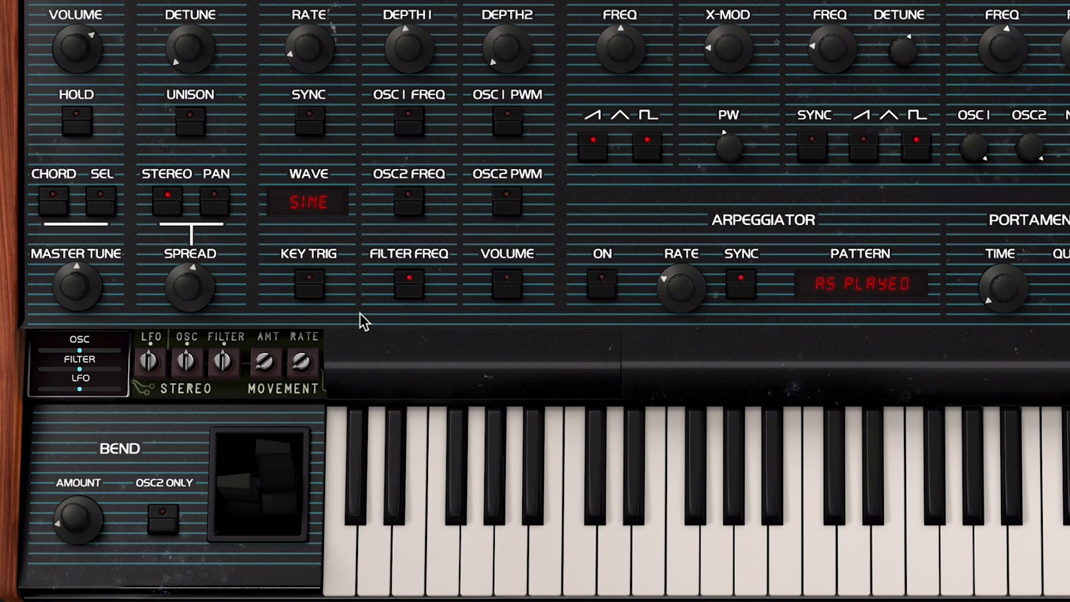
Try another Osc stereo offset and reset it to its centre value
left_click_drag(187, 363, 205, 347)
mouse_move(188, 362)
double_click(187, 363)
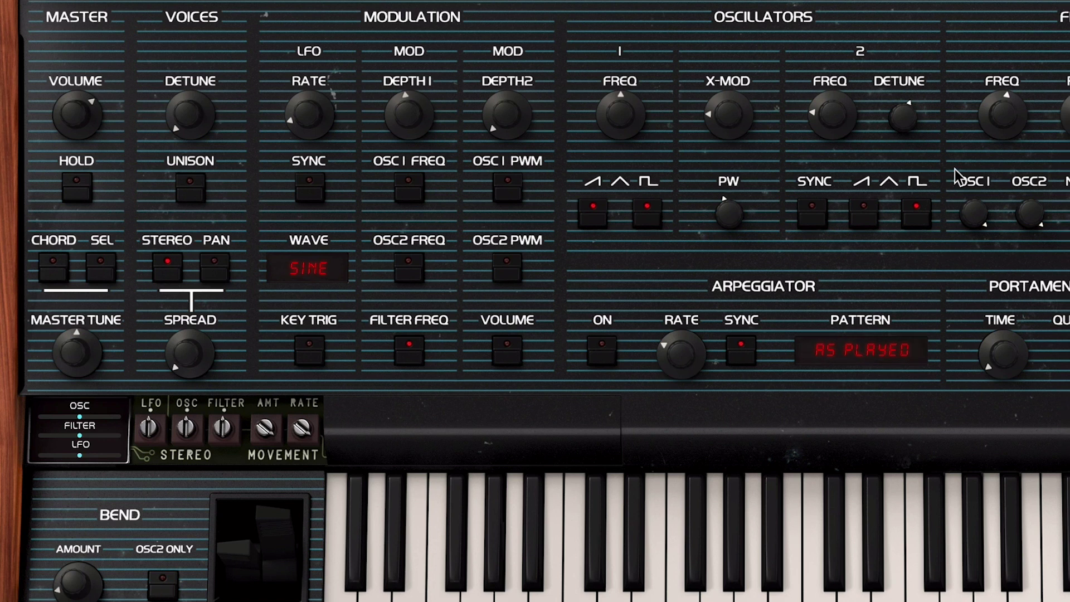
Set the LFO rate to 0.209 Hz and modulate oscillator 1's frequency with Depth 1 turned up
left_click_drag(324, 134, 325, 127)
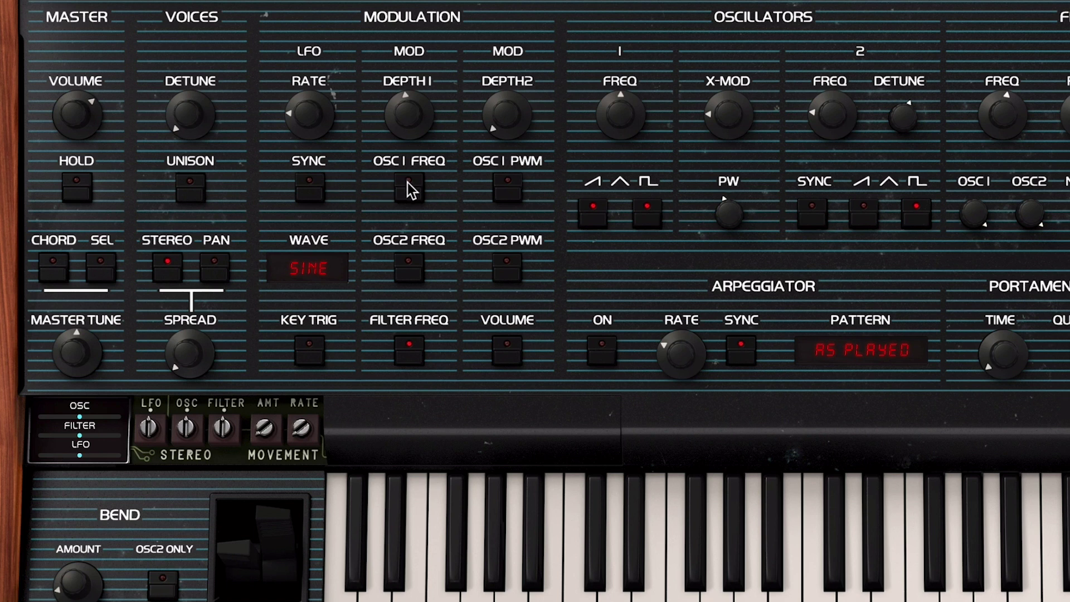
left_click_drag(298, 124, 299, 122)
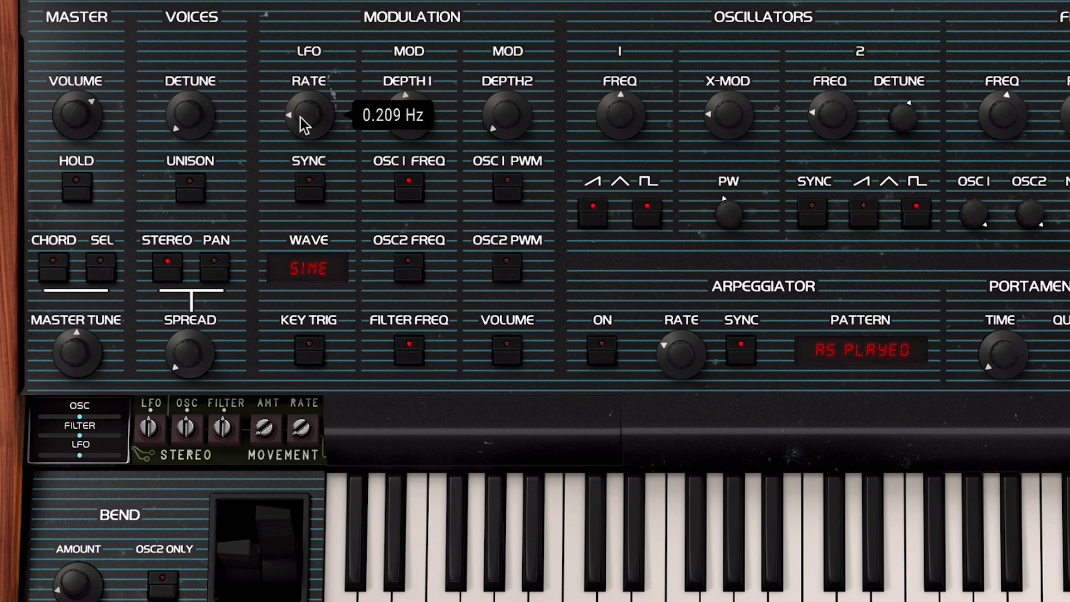
left_click_drag(382, 132, 408, 89)
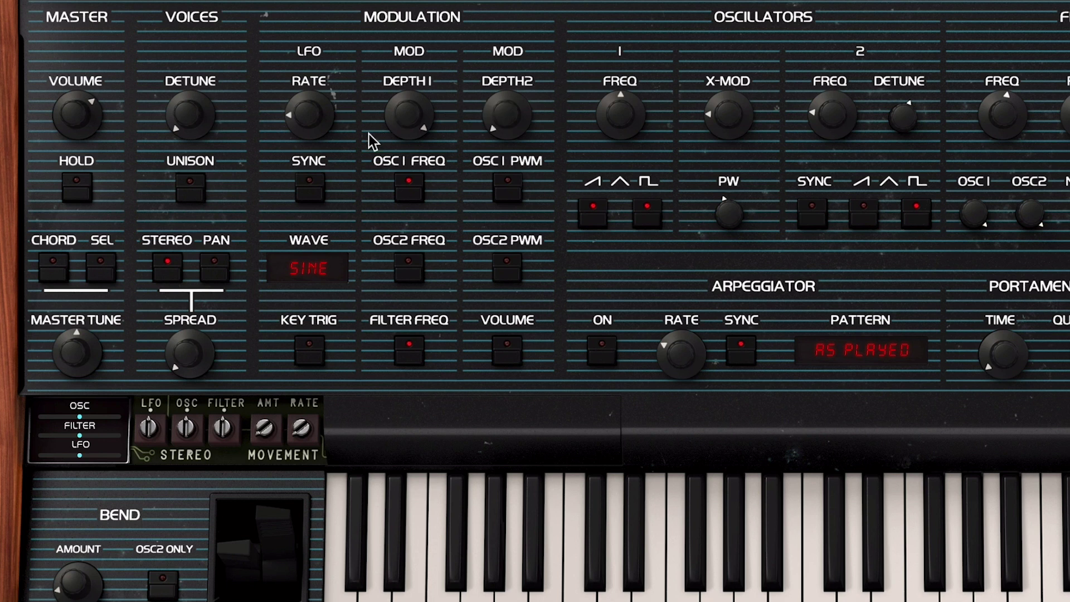
Switch off the LFO's filter frequency modulation and raise Spread to its maximum
left_click(413, 345)
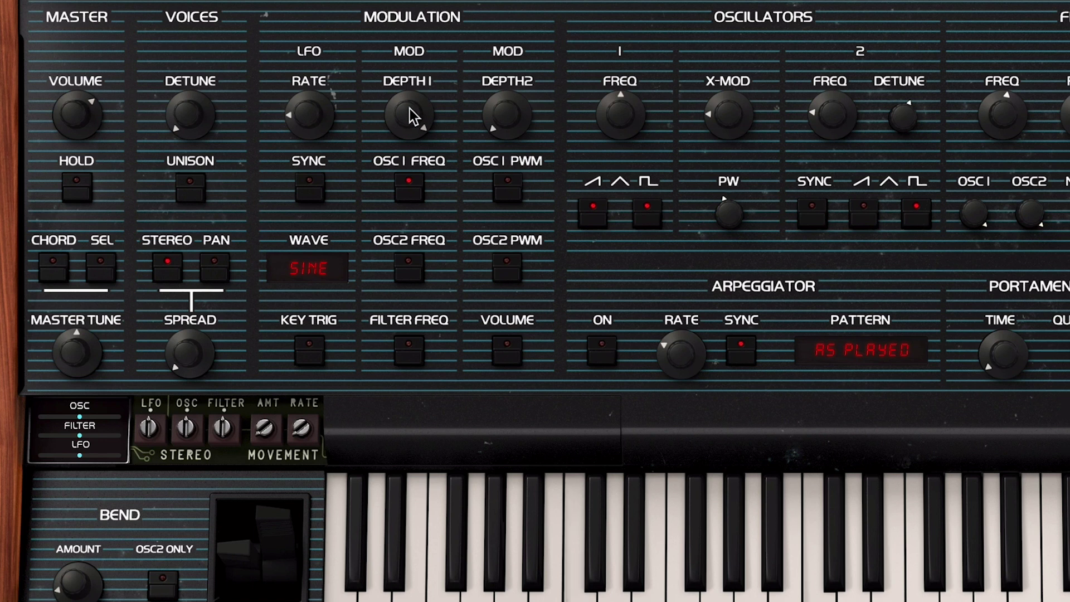
mouse_move(411, 115)
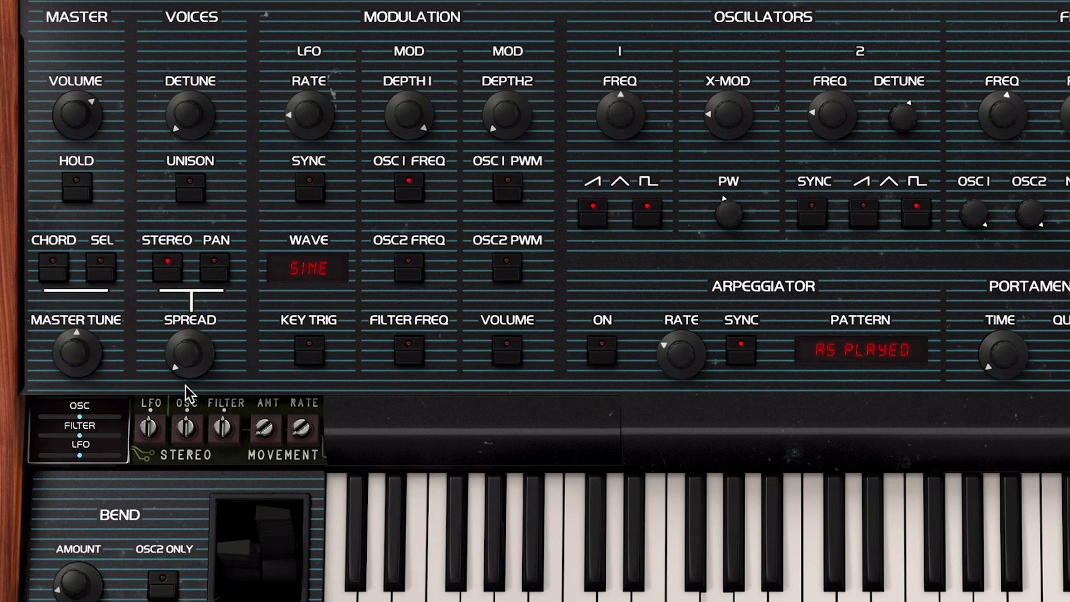
left_click_drag(186, 396, 187, 389)
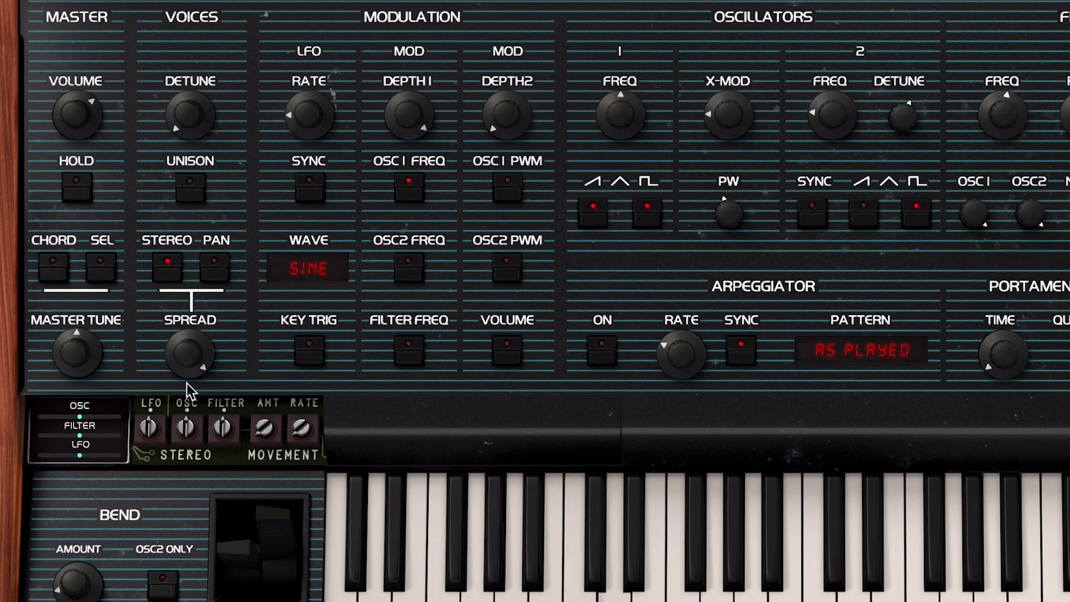
Set the LFO stereo offset to 180°, compare it with lower offsets and raise the LFO rate
left_click_drag(143, 446, 143, 434)
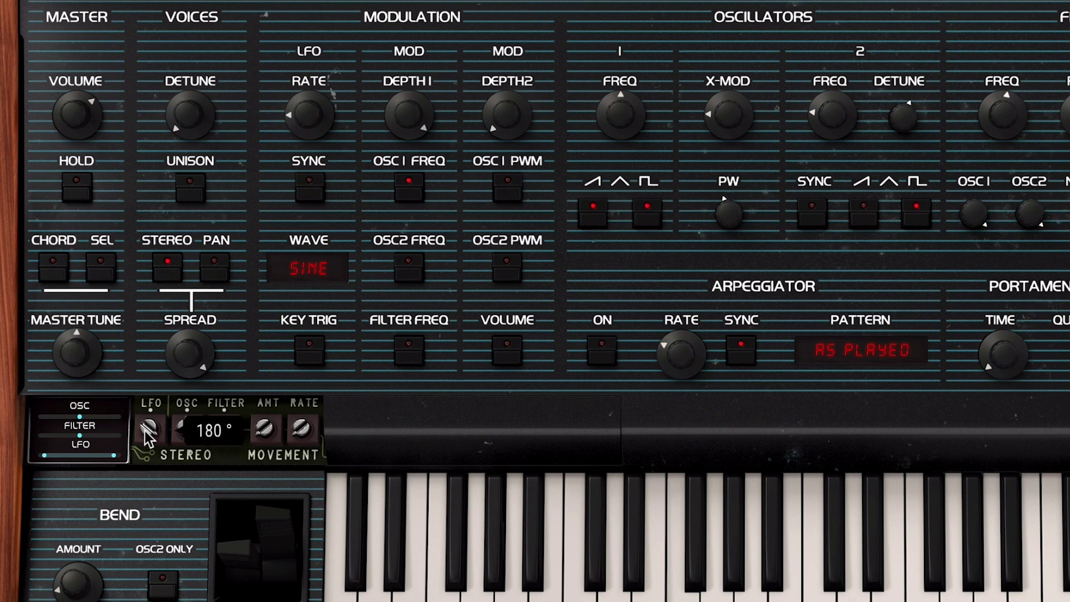
left_click_drag(148, 438, 152, 454)
left_click_drag(323, 138, 317, 122)
left_click_drag(149, 437, 148, 410)
left_click_drag(309, 114, 310, 98)
left_click_drag(149, 429, 149, 434)
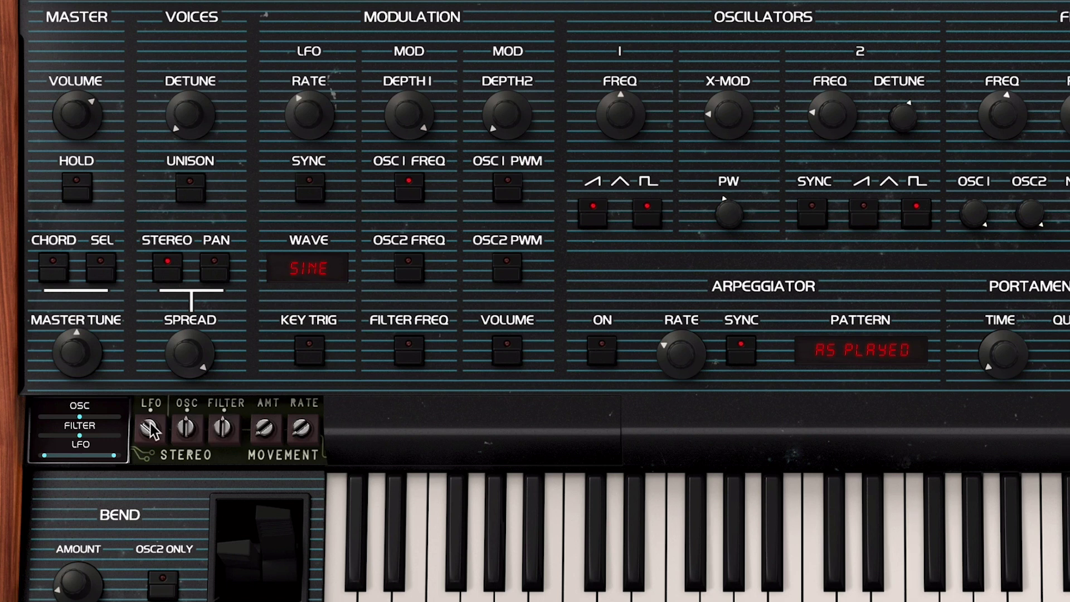
Reduce Depth 1 to about halfway, adjust the LFO stereo offset and set the stereo Movement amount to 0.904
left_click_drag(308, 118, 308, 119)
left_click_drag(401, 114, 397, 126)
left_click_drag(150, 427, 156, 446)
mouse_move(267, 419)
left_mouse_down()
mouse_move(296, 424)
mouse_move(266, 434)
mouse_move(275, 429)
left_mouse_up()
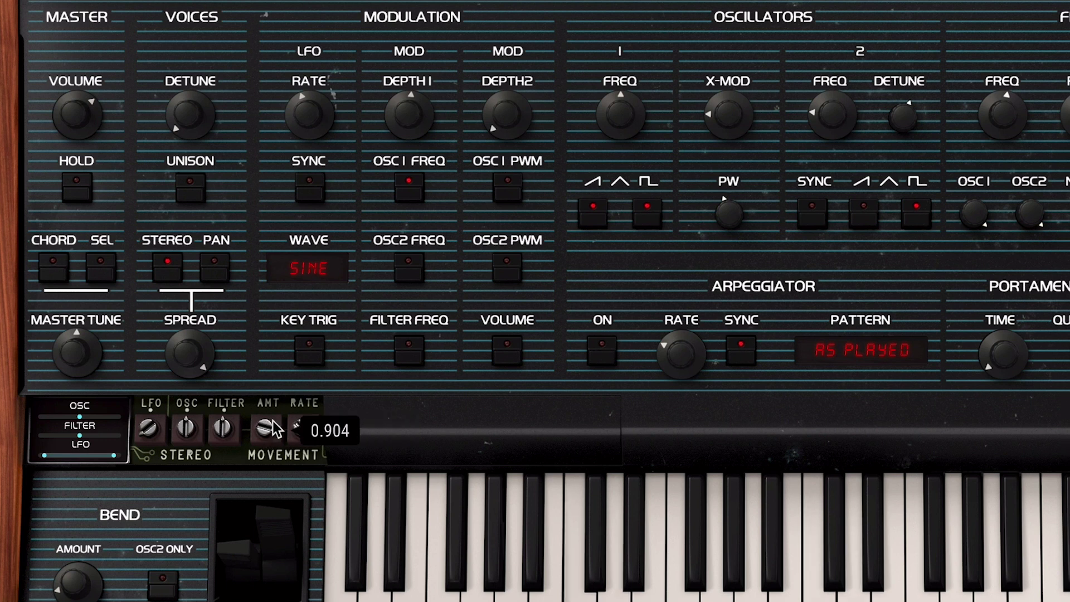
left_click_drag(186, 428, 151, 433)
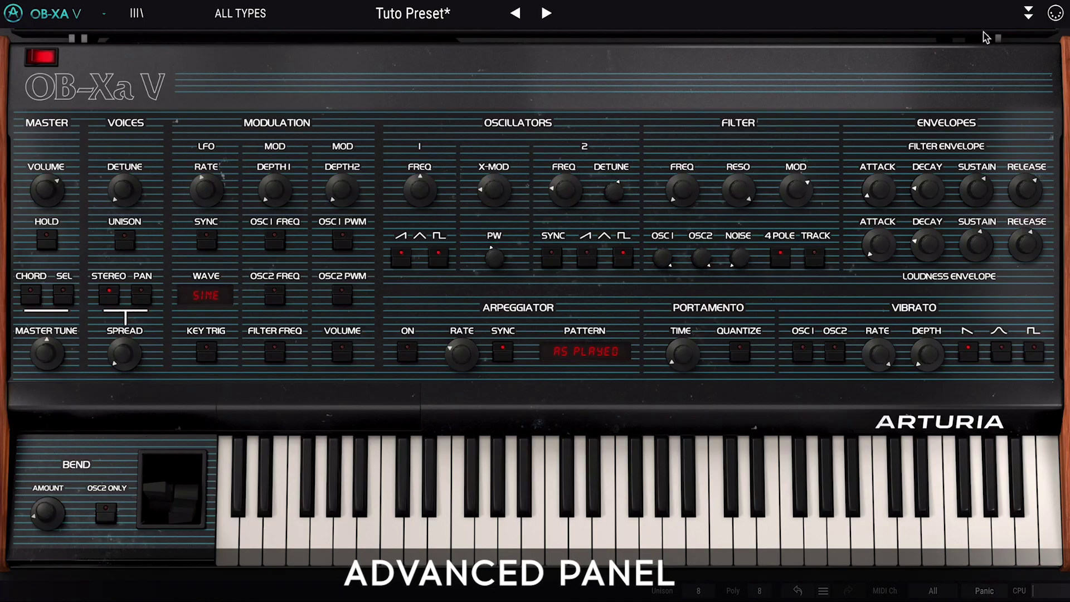
Open the advanced panel, look at the effects page and return to the modulations page
left_click(1035, 11)
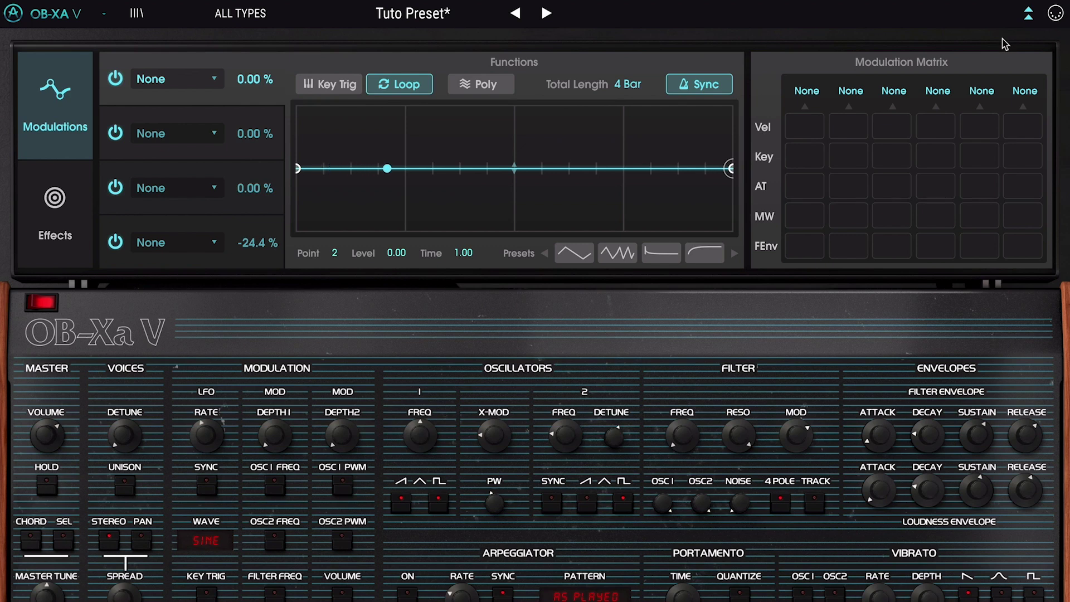
left_click(68, 185)
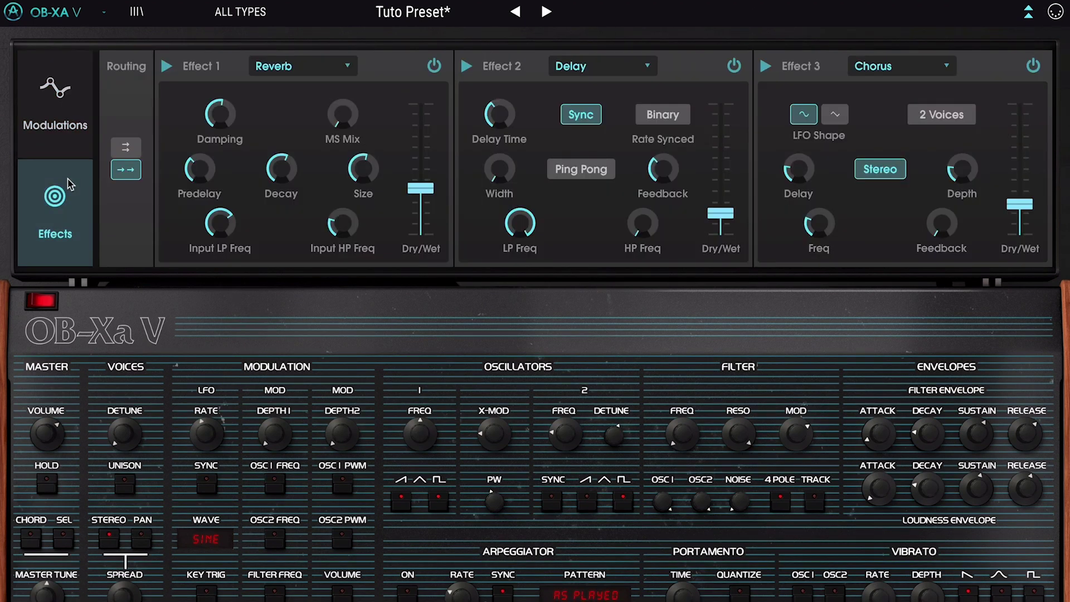
left_click(72, 147)
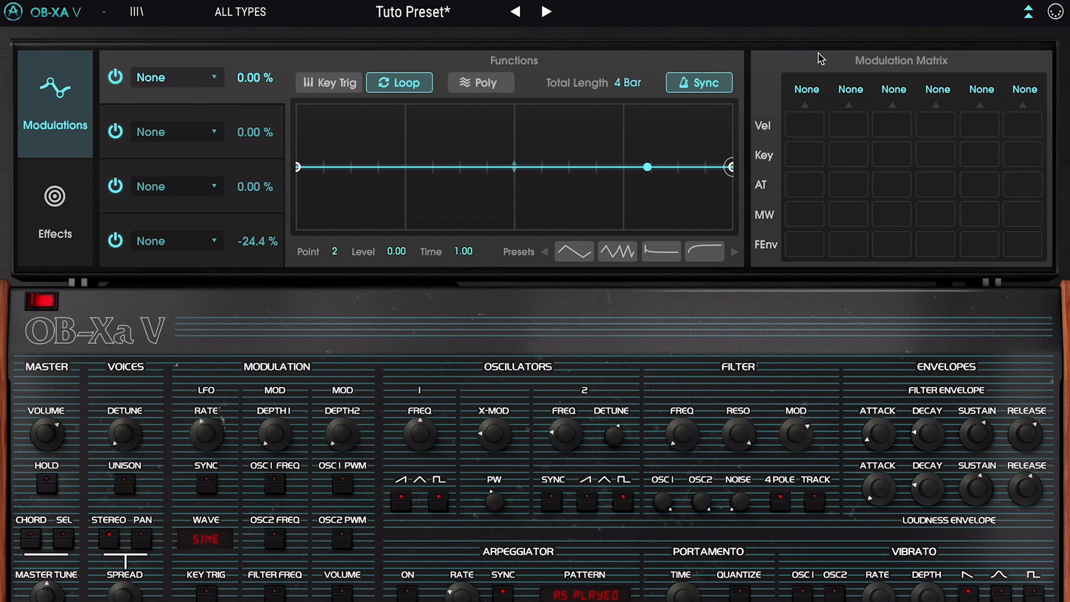
Assign Filter Freq as the first modulation matrix destination, try a velocity amount of 1.00 and reset that amount
left_click(809, 90)
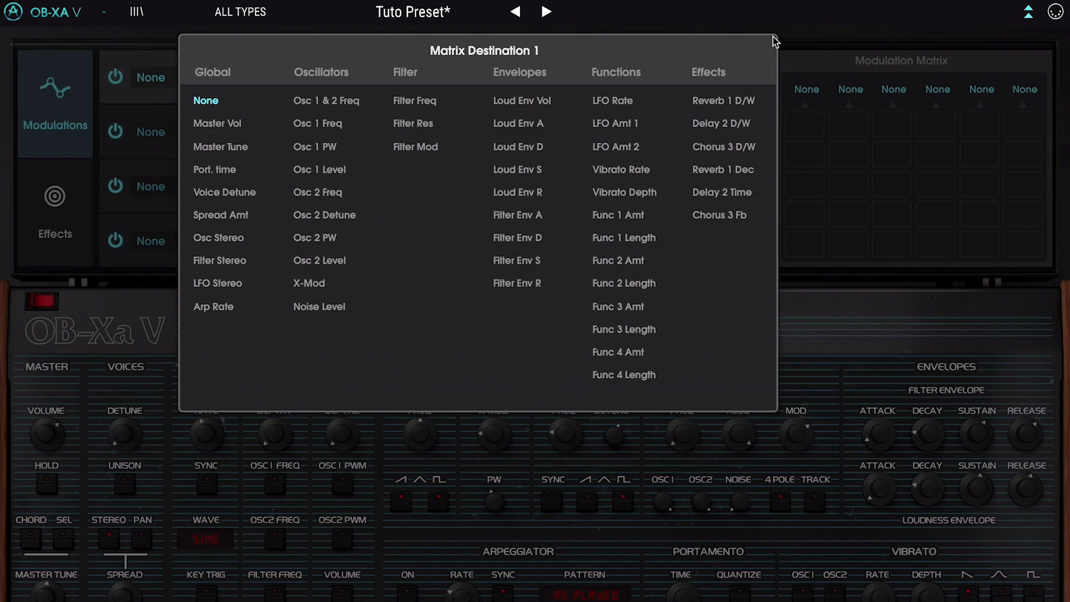
left_click(426, 101)
mouse_move(806, 126)
left_mouse_down()
mouse_move(805, 109)
mouse_move(806, 126)
left_mouse_up()
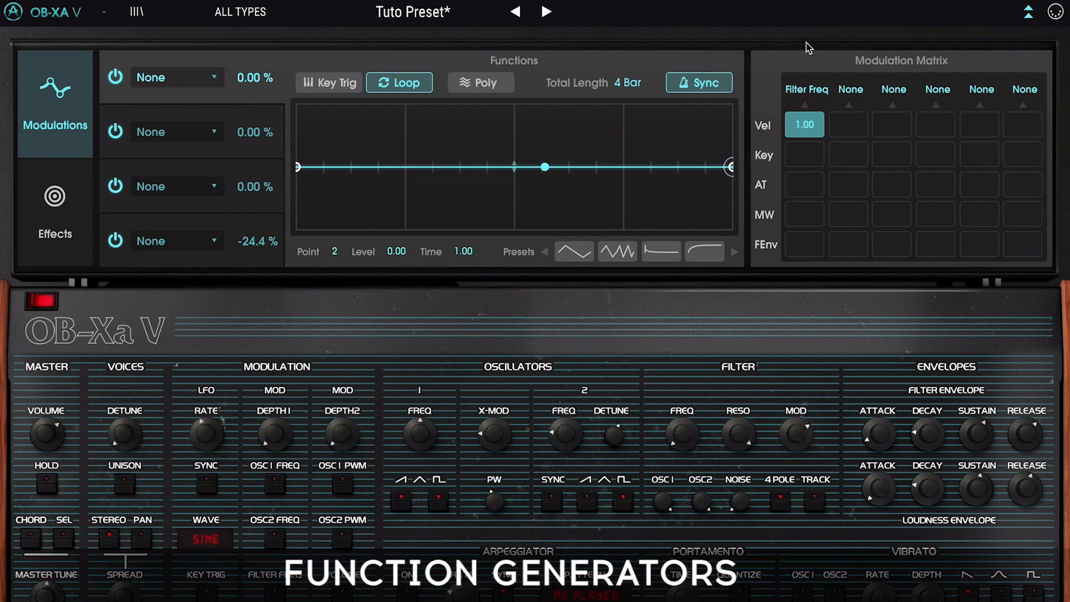
double_click(805, 123)
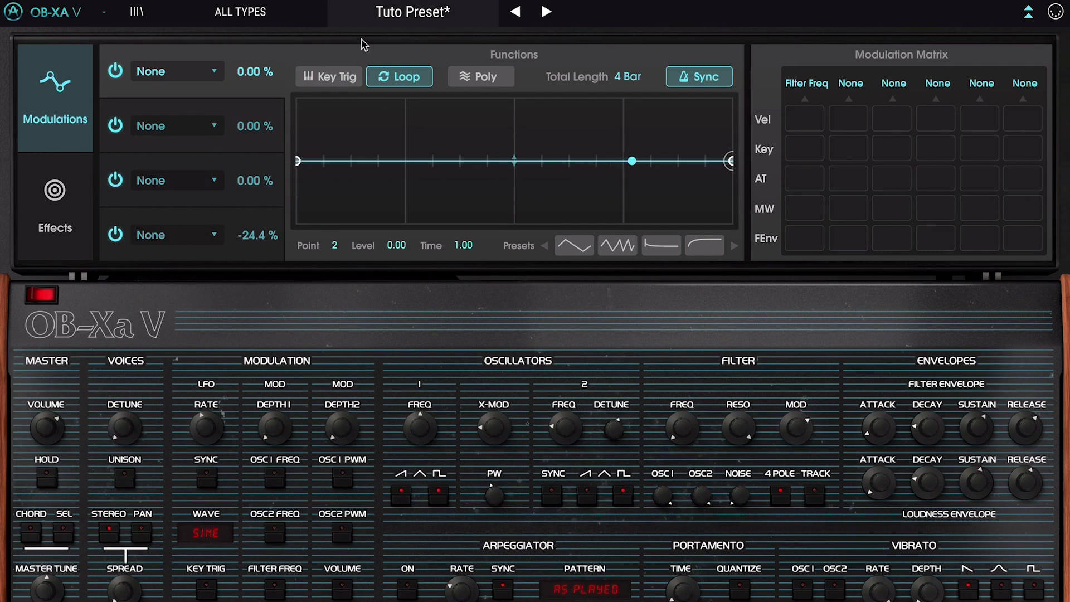
Draw a Function 1 curve with a central peak and a -1.00 trough at time 0.750, modulating Osc 1 Freq by 59.2 %
left_click_drag(450, 161, 513, 104)
left_click_drag(607, 127, 623, 214)
left_click(191, 79)
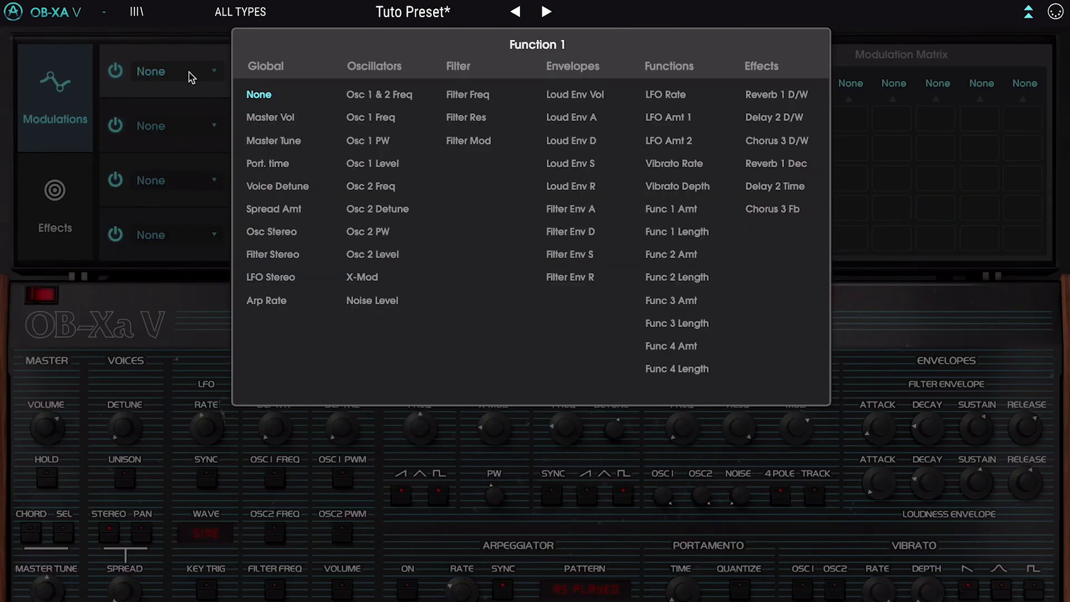
left_click(361, 118)
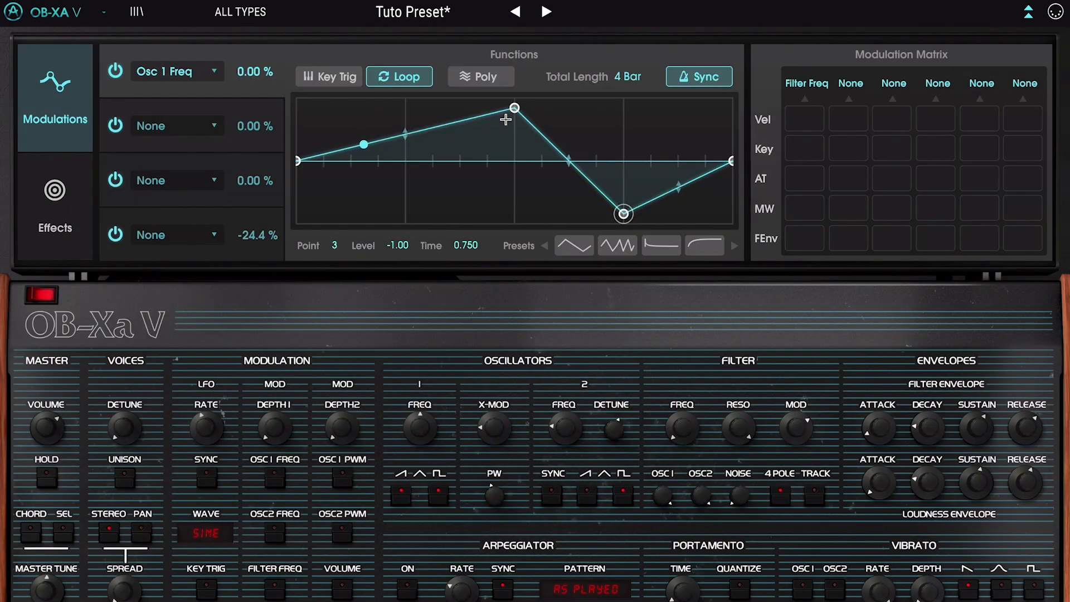
left_click_drag(255, 71, 255, 58)
Review Function 1's destination list and reset the amounts of Functions 2 and 4 to 0.00 %
left_click(212, 77)
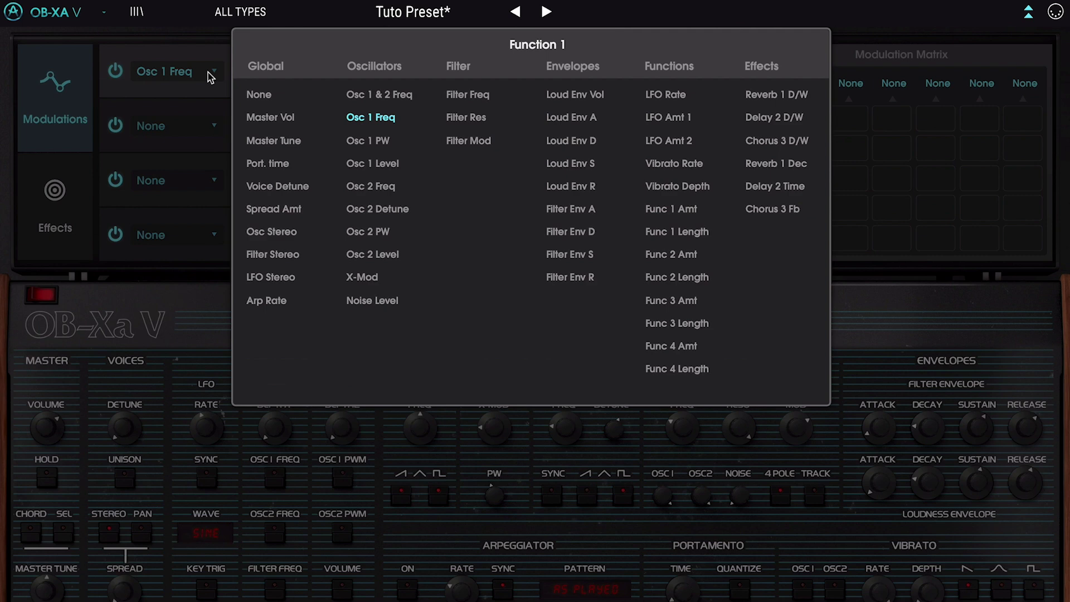
left_click(211, 76)
mouse_move(257, 126)
left_mouse_down()
mouse_move(258, 115)
mouse_move(258, 134)
left_mouse_up()
double_click(255, 126)
double_click(257, 234)
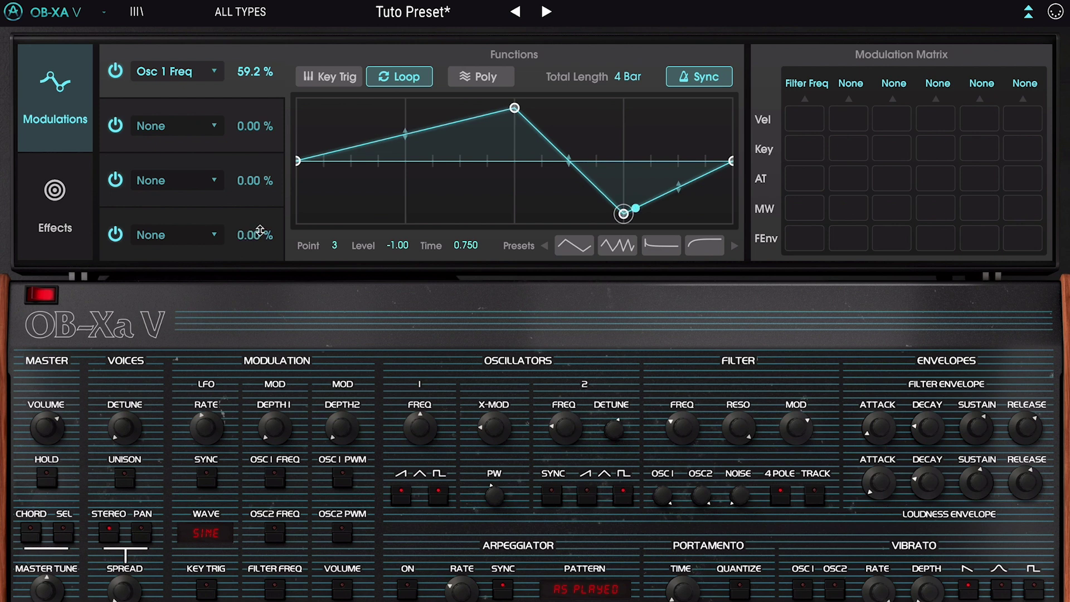
Load a preset shape with four square pulses into Function 1 and adjust its Total Length
left_click(734, 246)
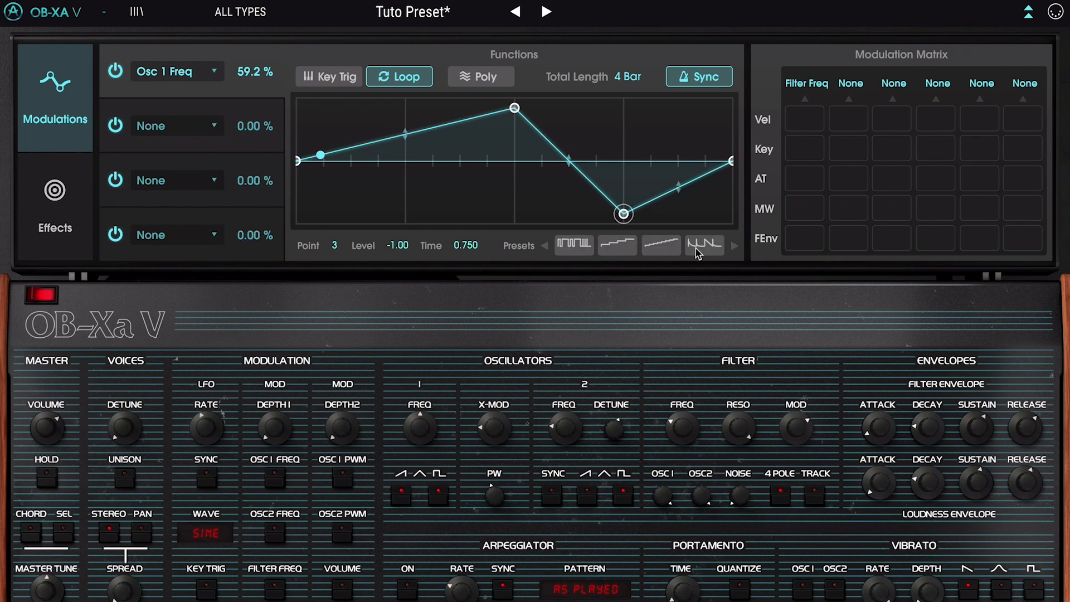
left_click(662, 246)
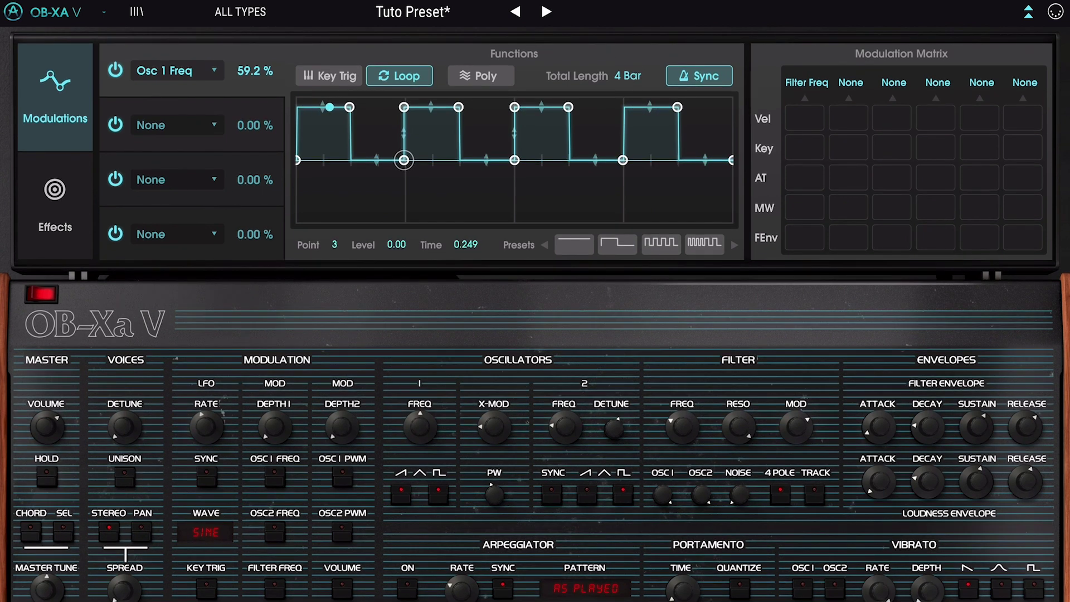
left_click_drag(633, 76, 634, 72)
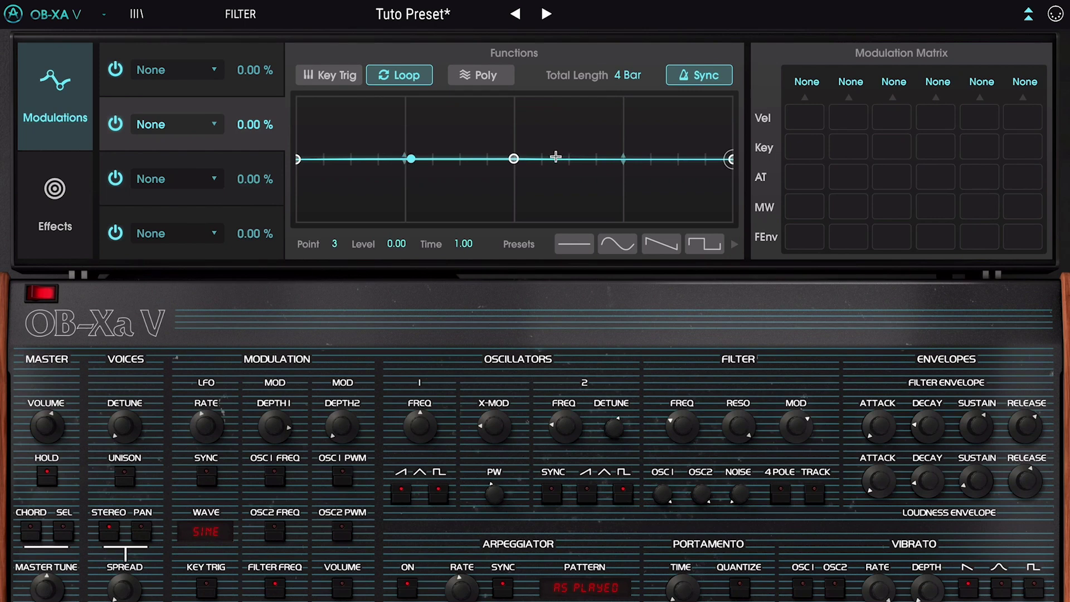
Add a raised point to the Function 2 curve, bend its rising segment and assign the function to Arp Rate
left_click_drag(555, 156, 623, 106)
left_click_drag(457, 112, 458, 129)
left_click(188, 128)
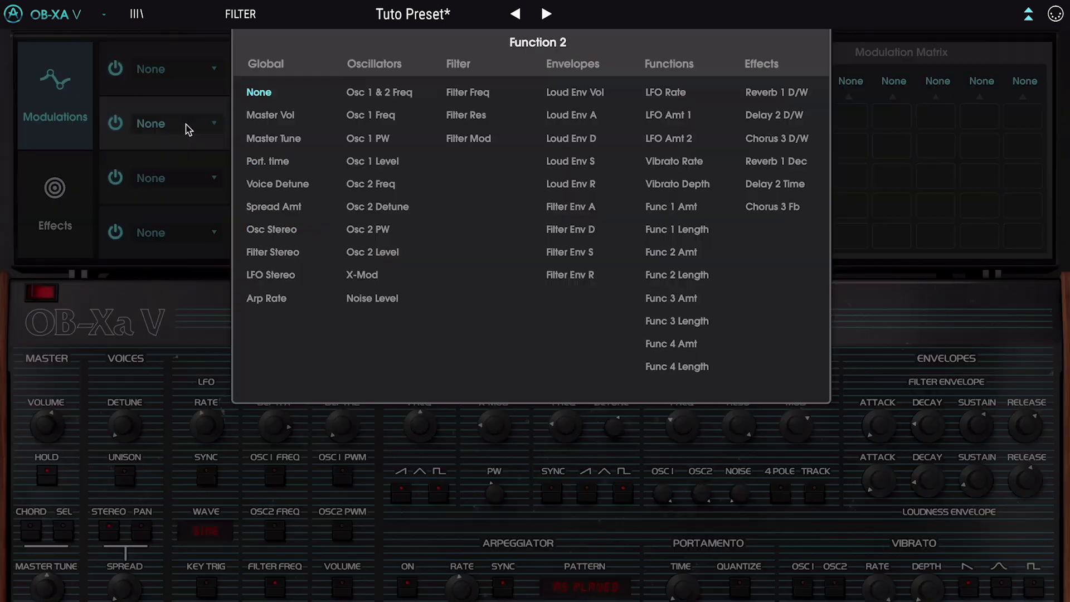
left_click(268, 299)
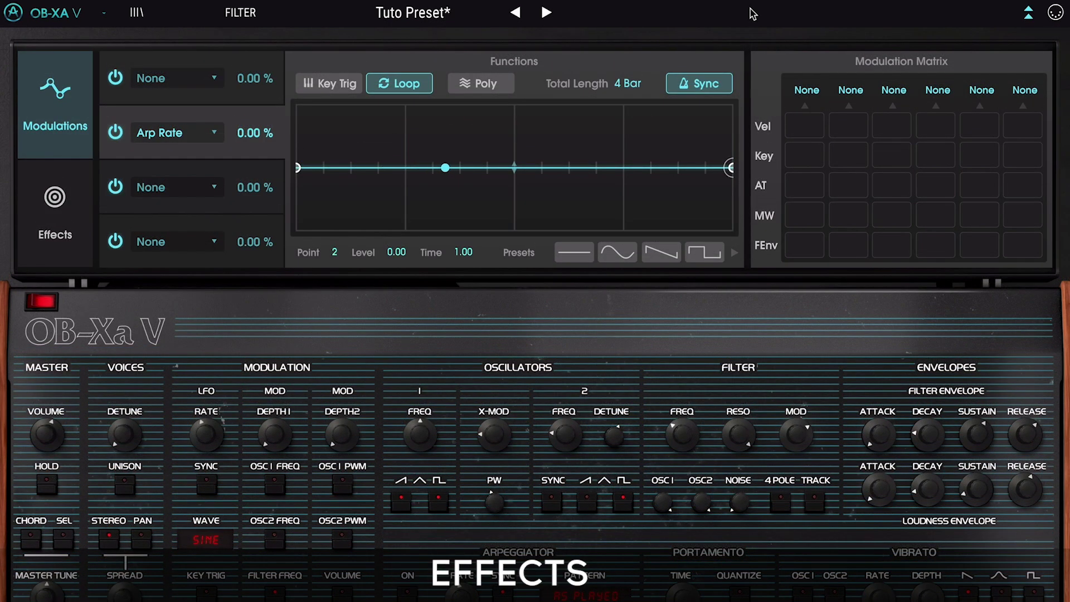
Review the available effect types for all three effect slots and switch the effects routing to parallel
left_click(78, 197)
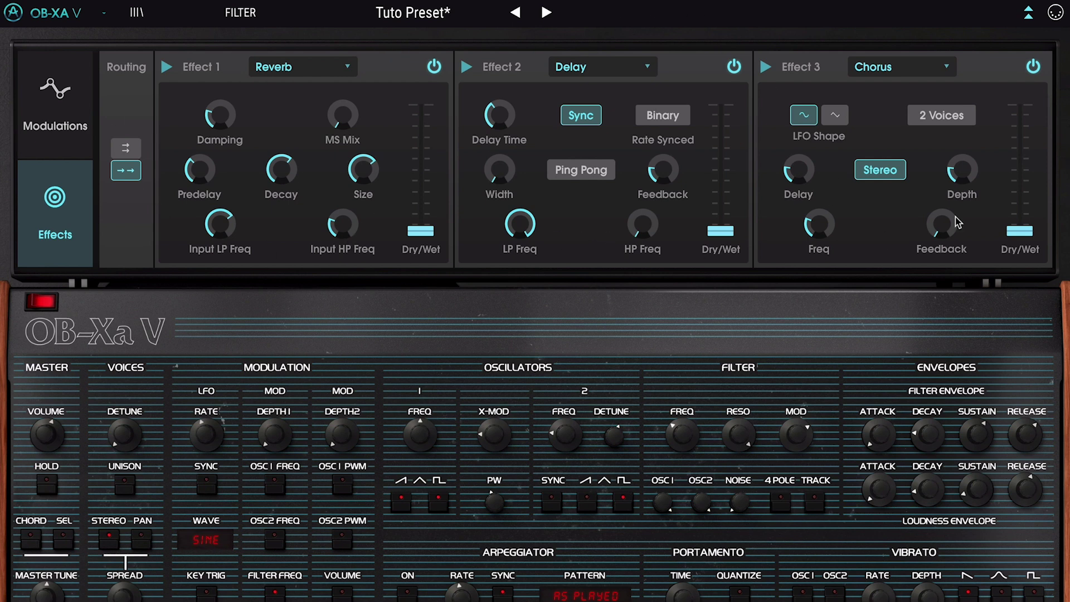
left_click(333, 67)
left_click(345, 68)
left_click(619, 71)
left_click(628, 72)
left_click(926, 76)
left_click(935, 76)
left_click(117, 149)
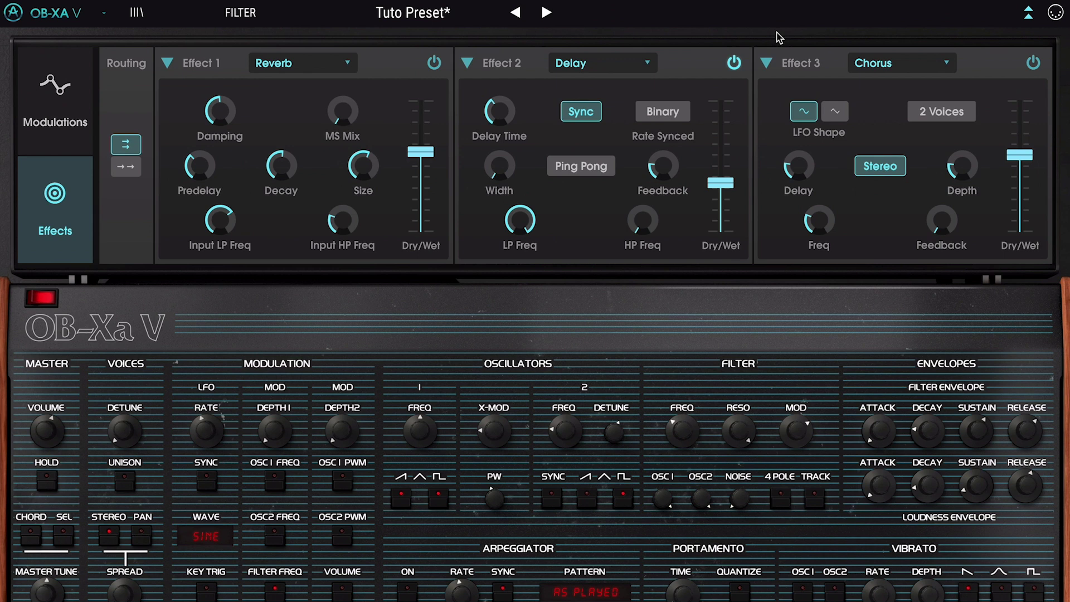
Rebalance the Dry/Wet levels of the delay, chorus and reverb, and raise the delay's Feedback and HP Freq
left_click_drag(721, 182, 722, 168)
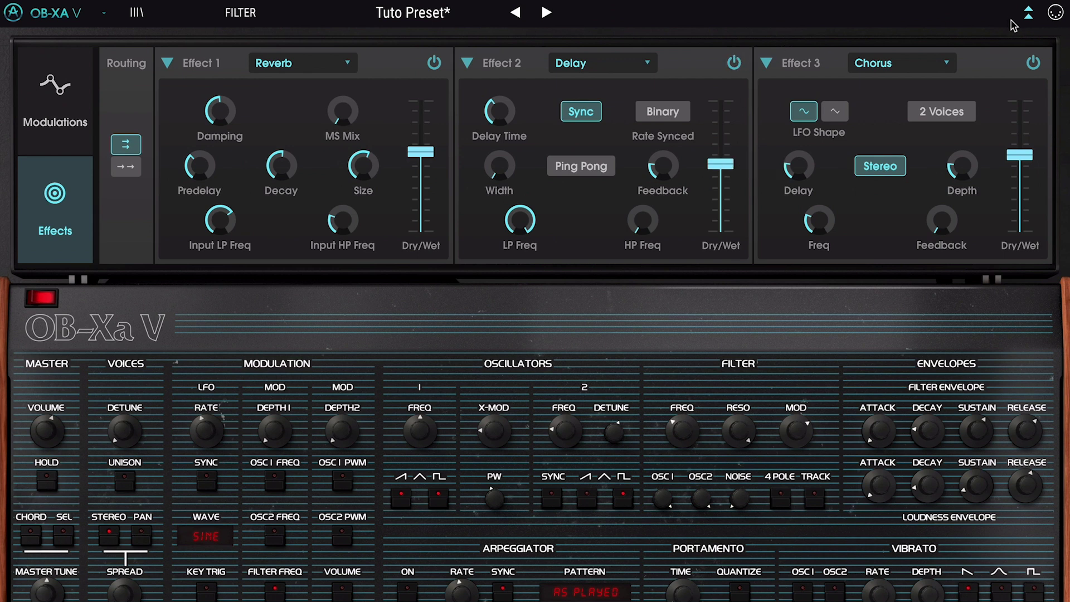
mouse_move(1019, 155)
left_mouse_down()
mouse_move(1019, 181)
mouse_move(1019, 162)
left_mouse_up()
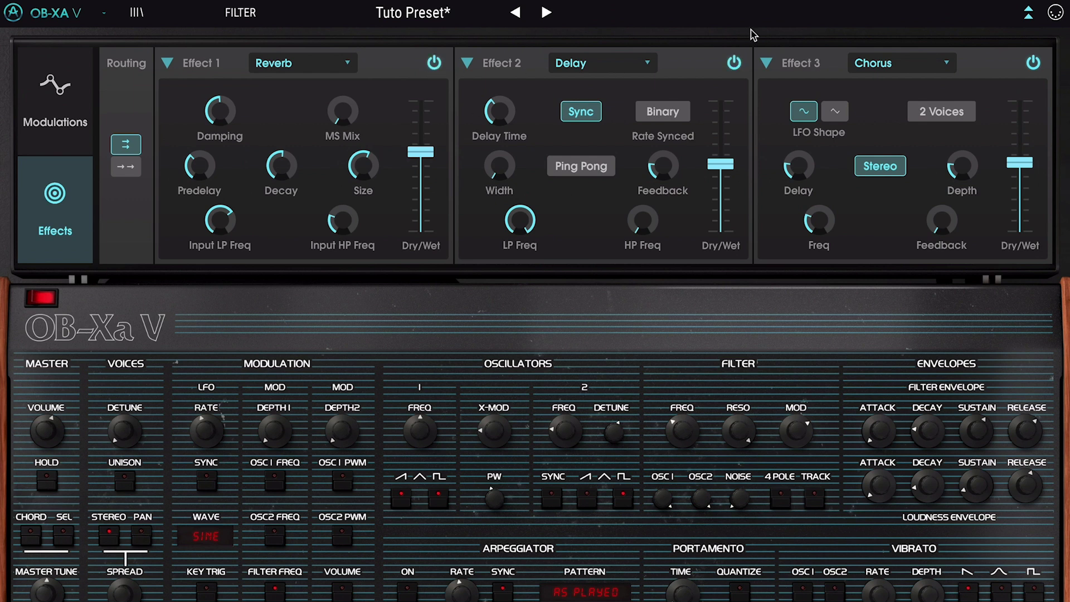
left_click_drag(421, 153, 421, 167)
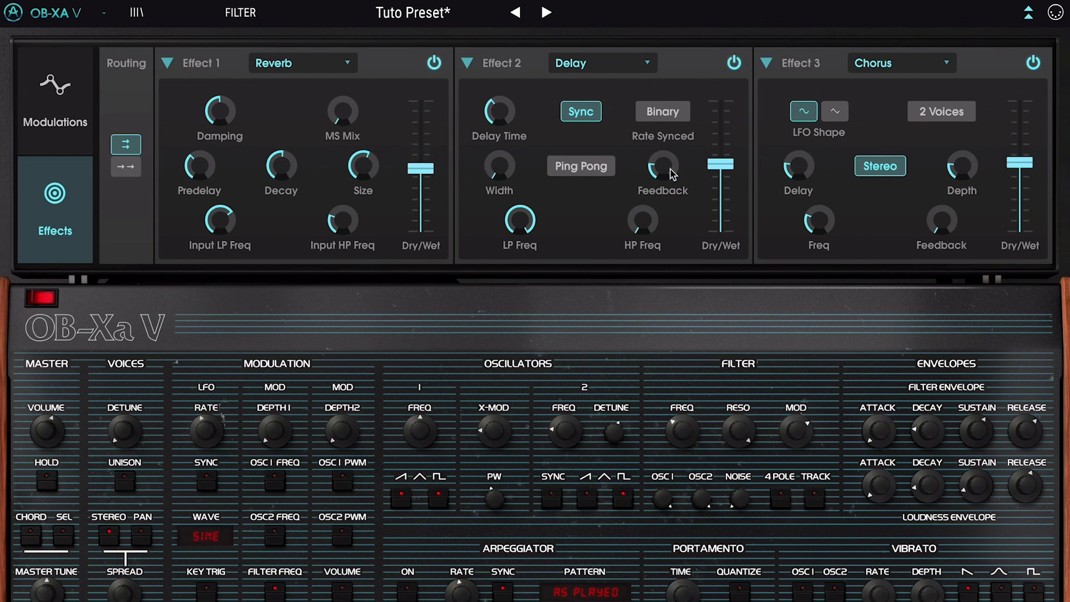
left_click_drag(661, 171, 661, 167)
left_click_drag(642, 223, 643, 209)
Try Delay, Chorus and Flanger in turn as the Effect 1 type
left_click(314, 63)
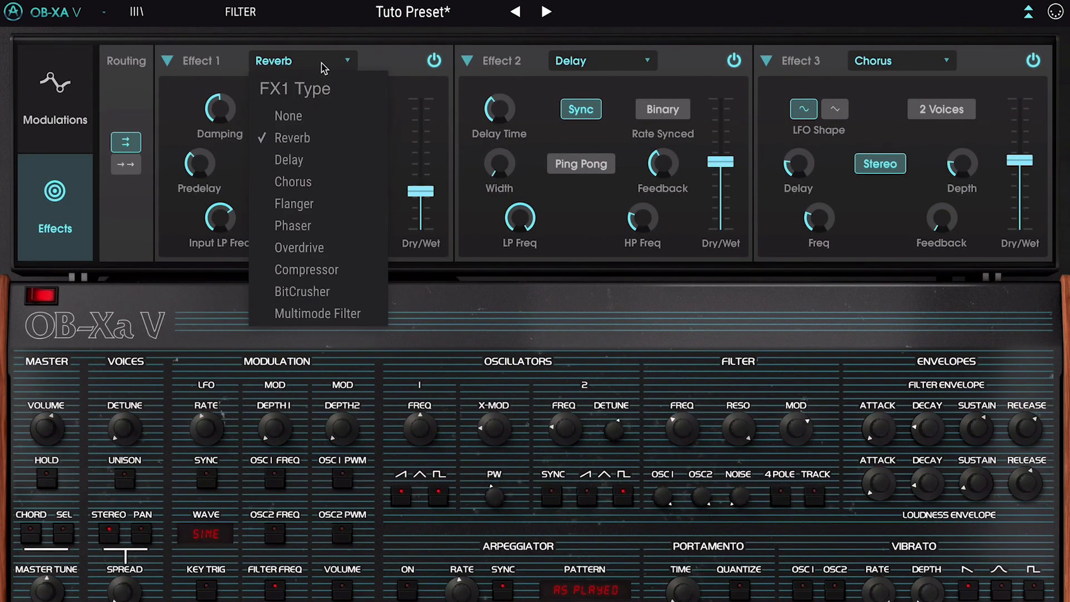
left_click(310, 164)
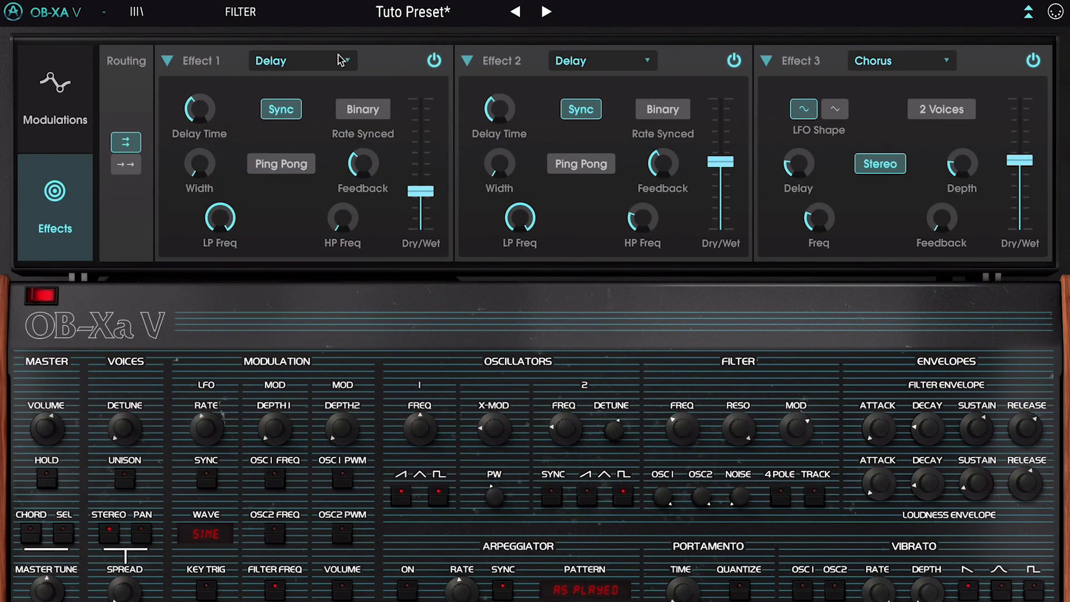
left_click(341, 61)
left_click(319, 185)
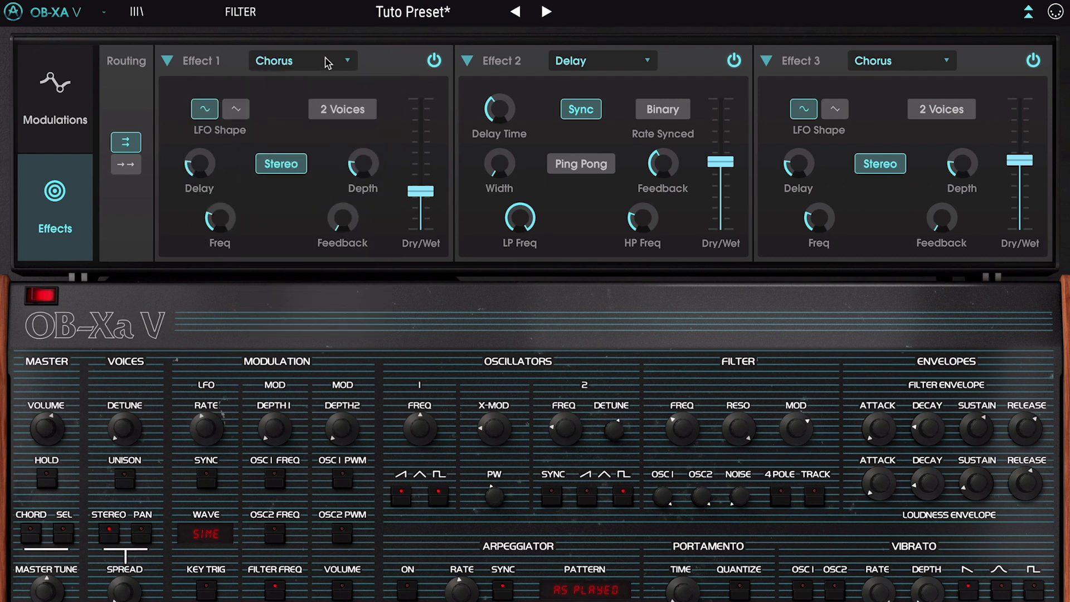
left_click(329, 63)
left_click(328, 204)
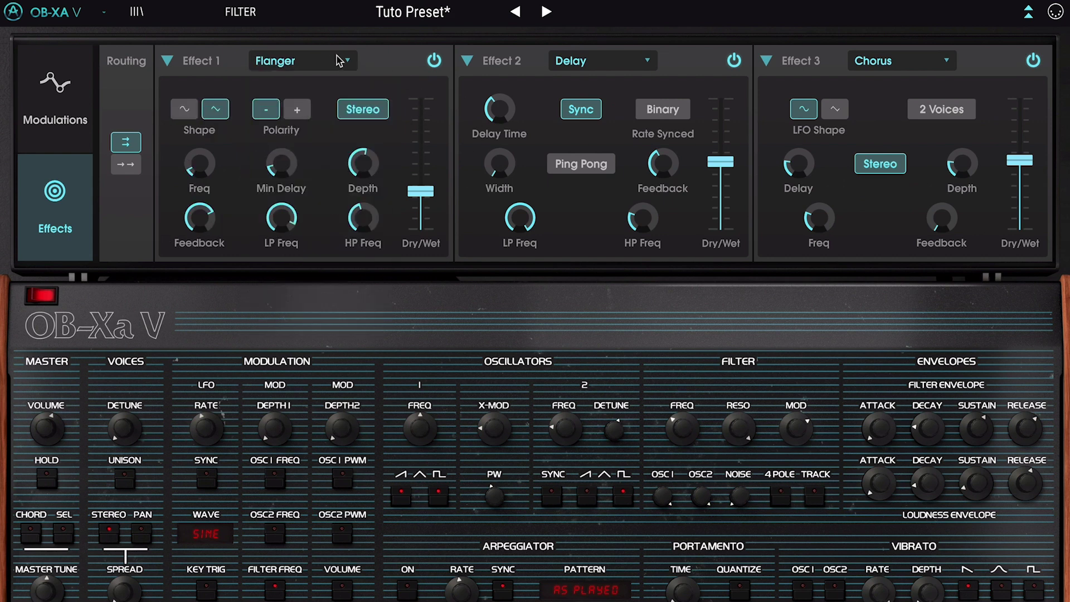
Try Phaser, Overdrive, Compressor, BitCrusher and Multimode Filter in turn as the Effect 1 type
left_click(317, 63)
left_click(301, 223)
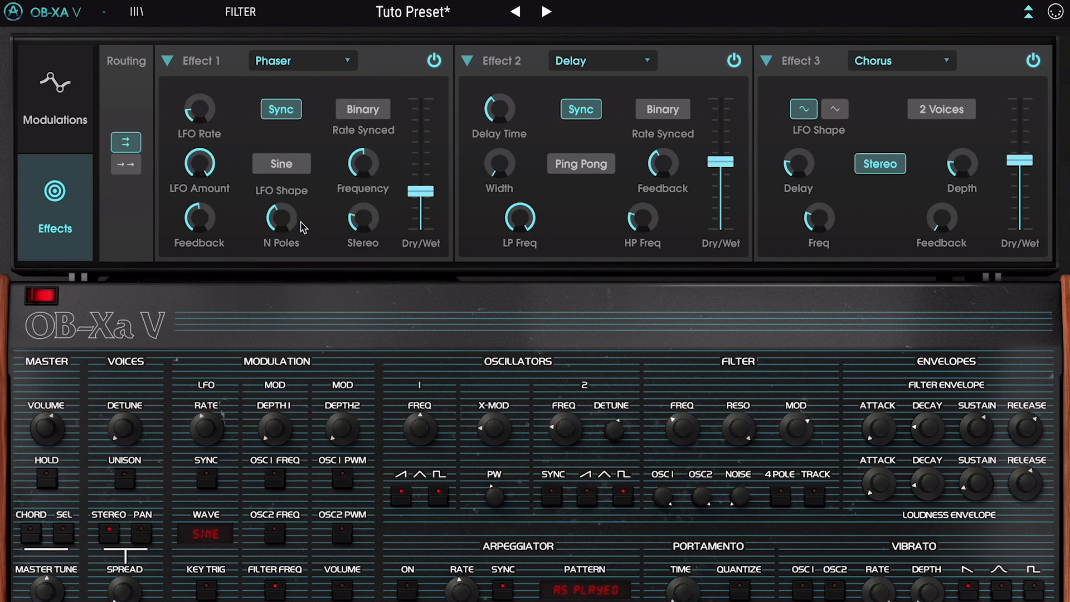
left_click(331, 63)
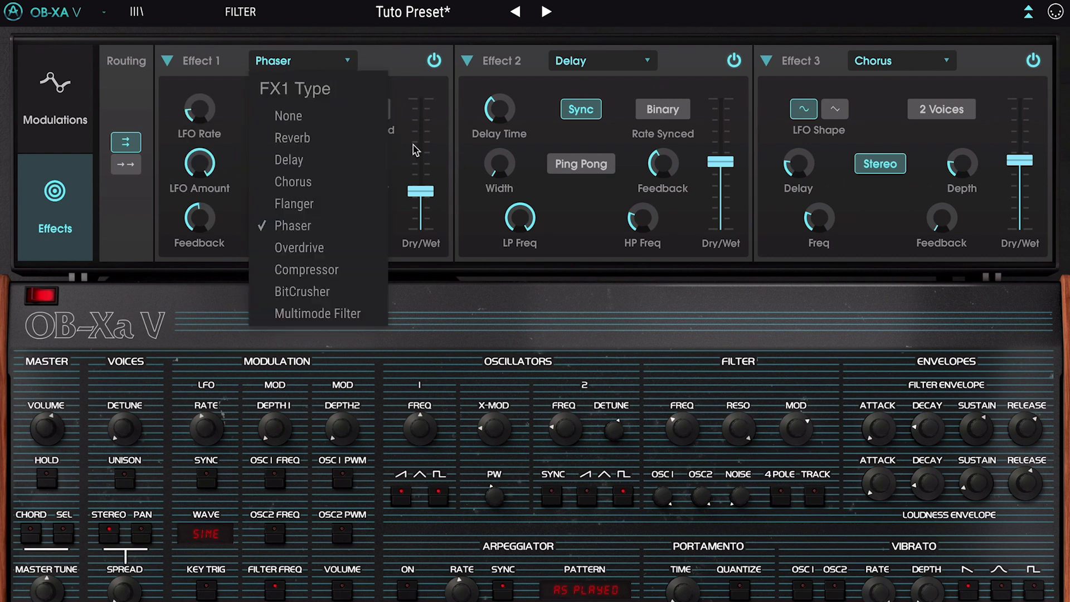
left_click(312, 246)
left_click(331, 65)
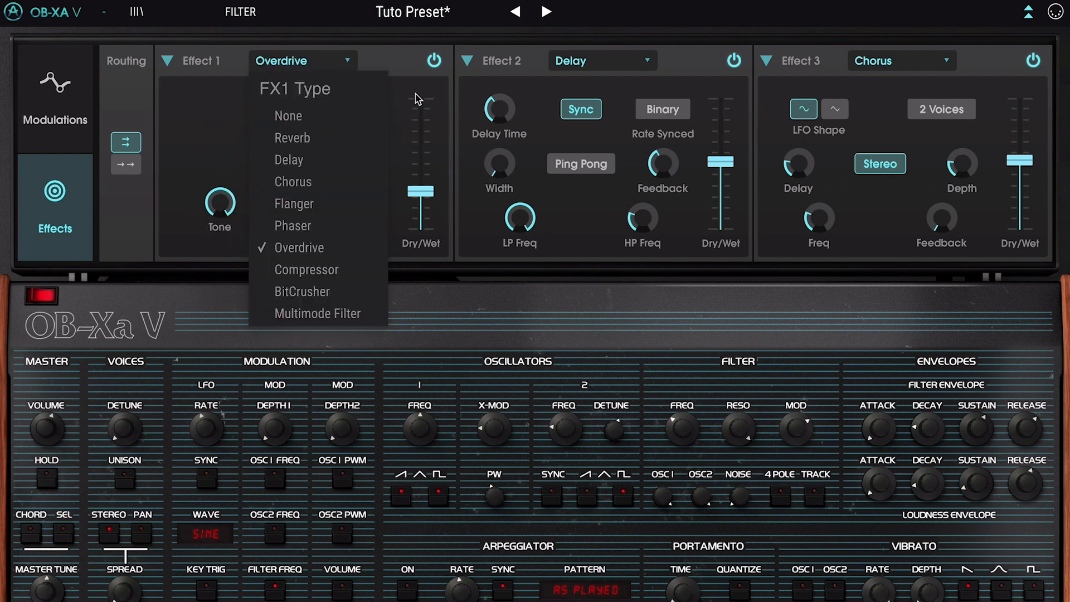
left_click(351, 271)
left_click(343, 68)
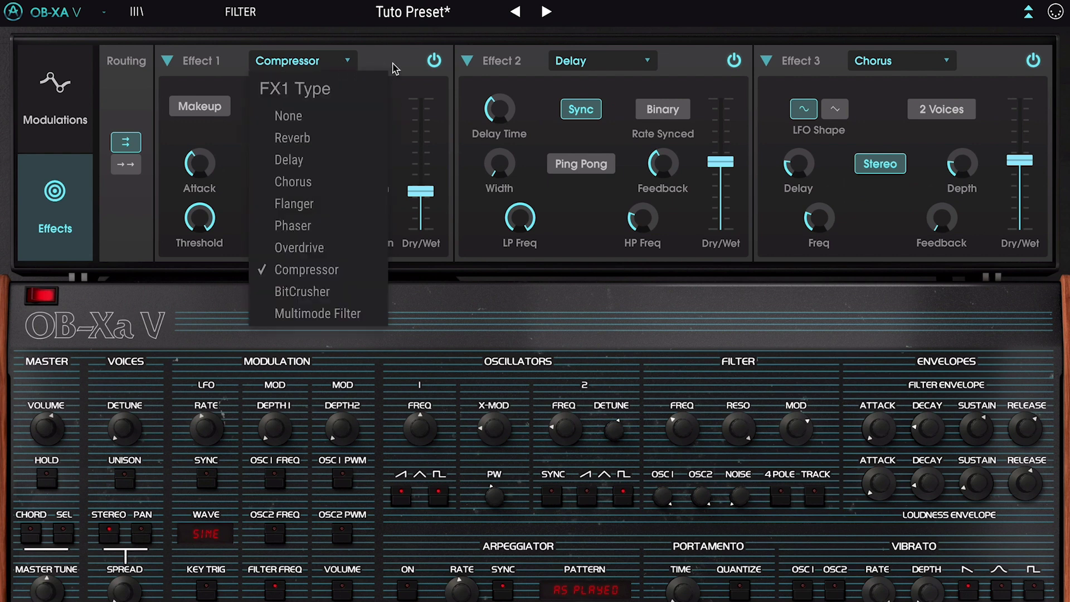
left_click(349, 292)
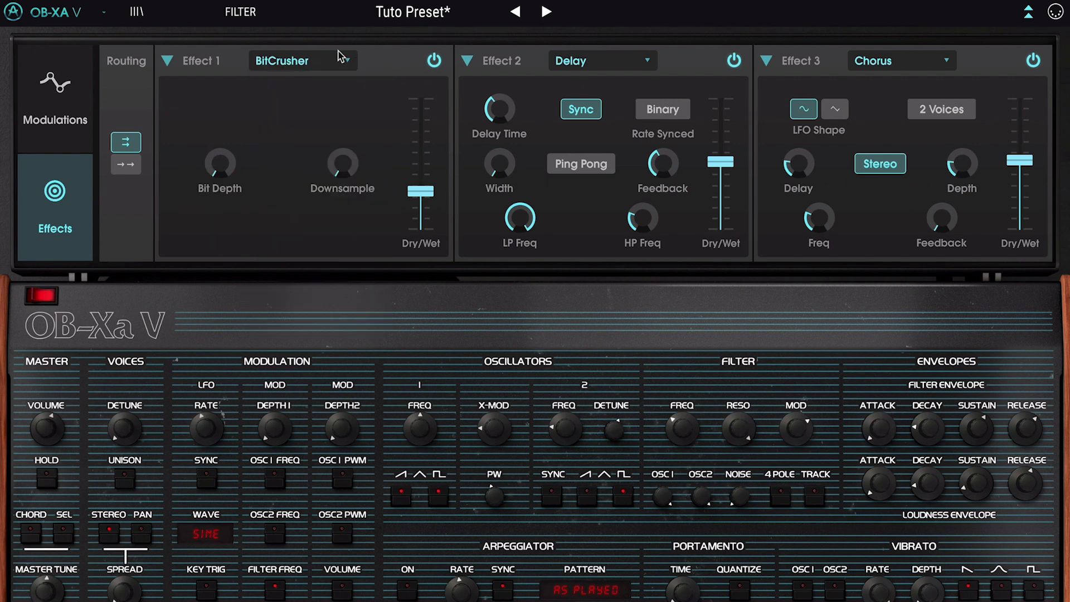
left_click(338, 59)
left_click(368, 313)
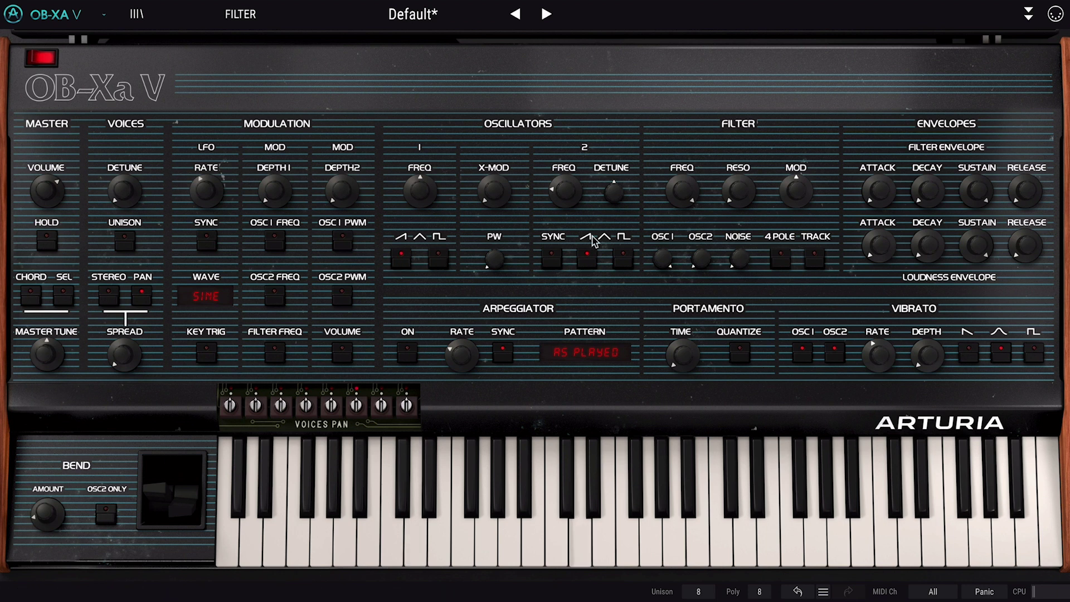
Raise the Osc 2 level in the mix and detune oscillator 2 slightly upward
left_click_drag(701, 259, 700, 221)
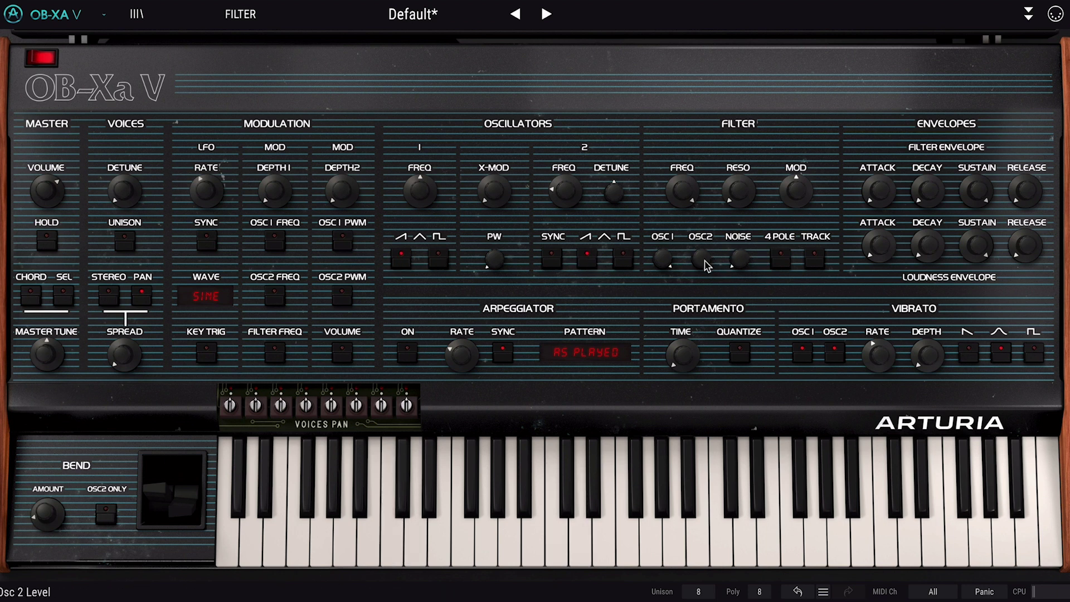
left_click_drag(614, 194, 614, 189)
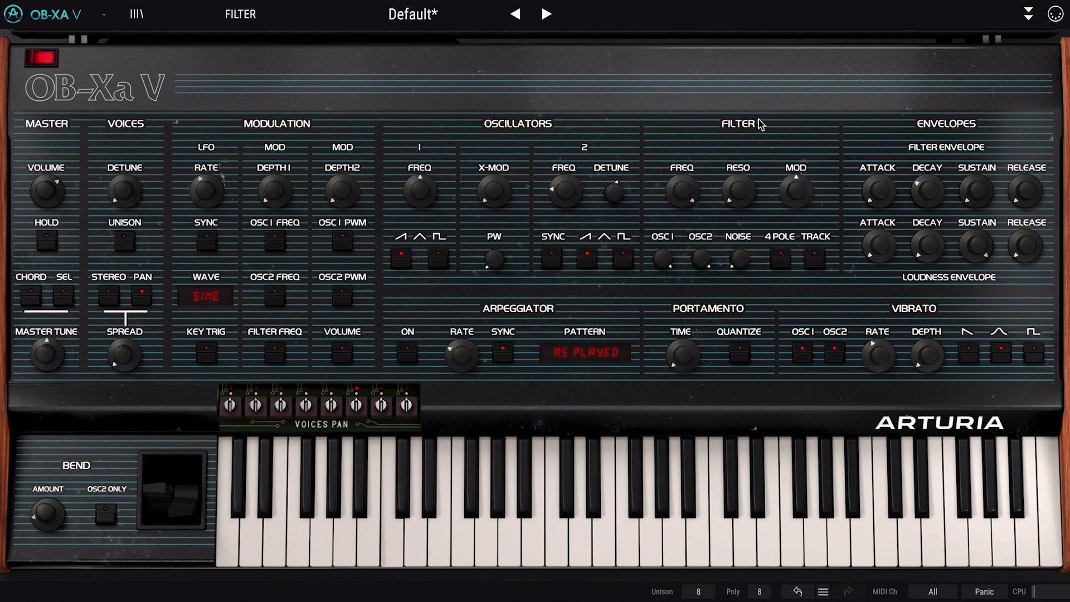
Lower the filter frequency and raise the filter resonance, trying the filter's Mod amount as well
mouse_move(690, 190)
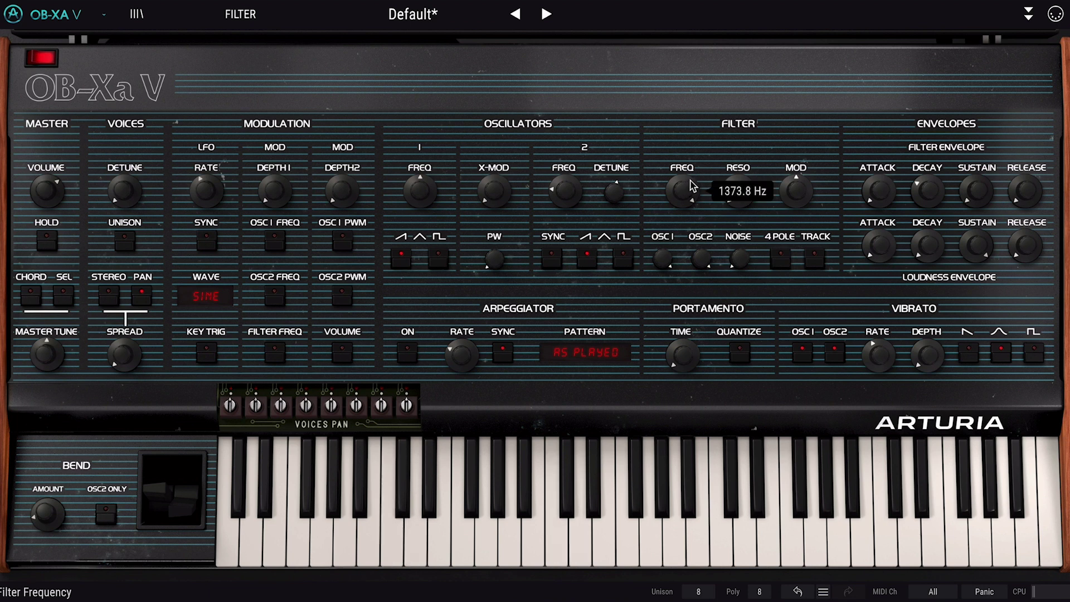
left_click_drag(690, 185, 691, 232)
left_click_drag(736, 190, 691, 186)
left_click_drag(795, 189, 796, 187)
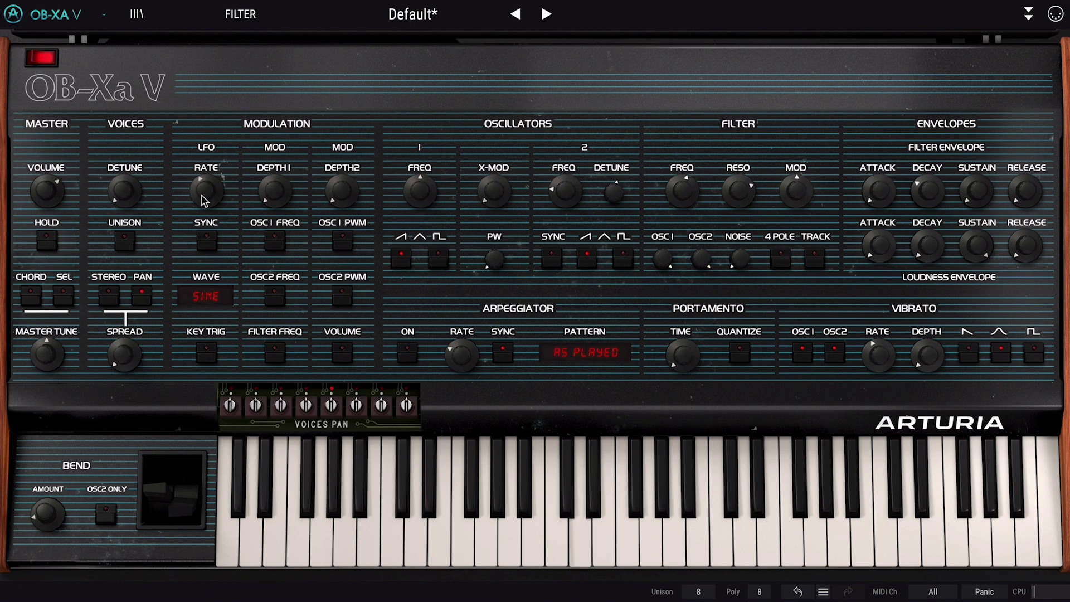
Turn on Chord mode and build a four-note chord from the root, minor third, fifth and minor seventh
left_click(31, 293)
left_click(64, 296)
left_click(100, 234)
left_click(125, 218)
left_click(52, 220)
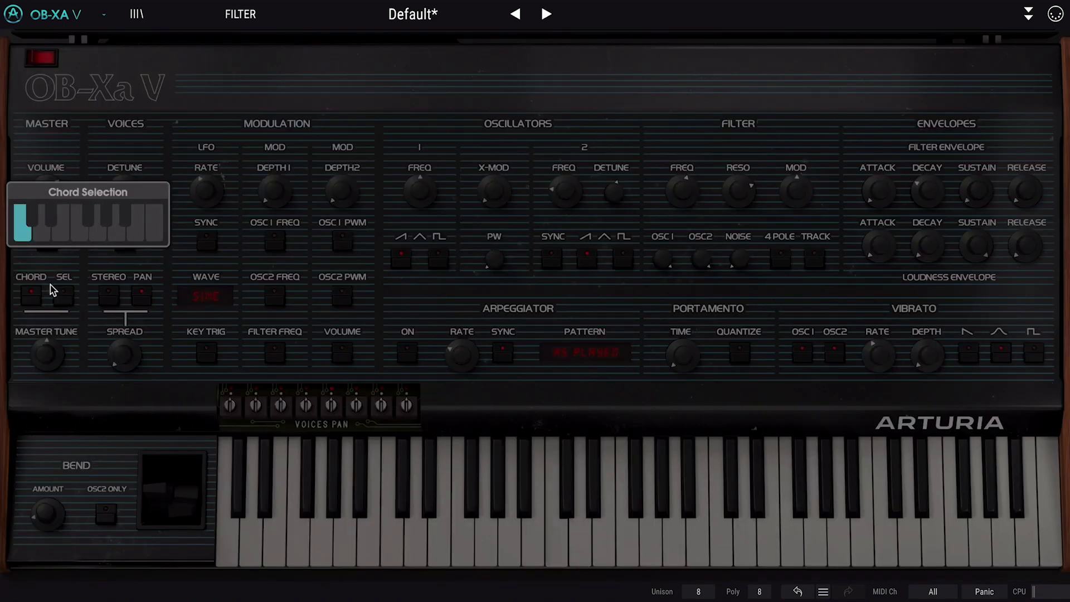
left_click(53, 225)
left_click(99, 234)
left_click(125, 217)
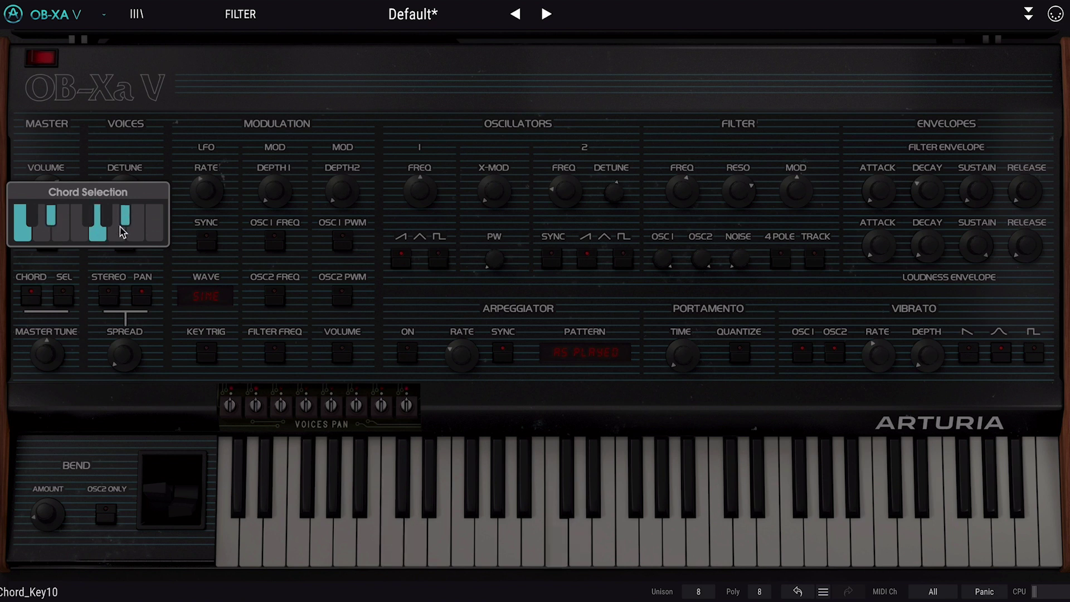
left_click(187, 126)
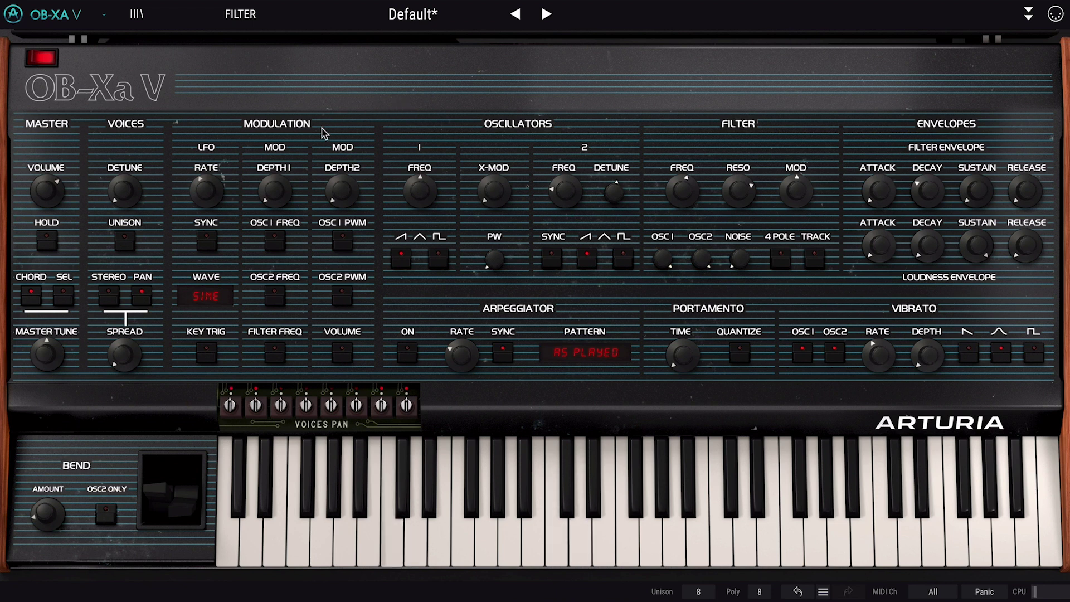
Lower the LFO rate and keep Sine as the LFO waveform
mouse_move(207, 187)
left_click_drag(207, 189, 206, 212)
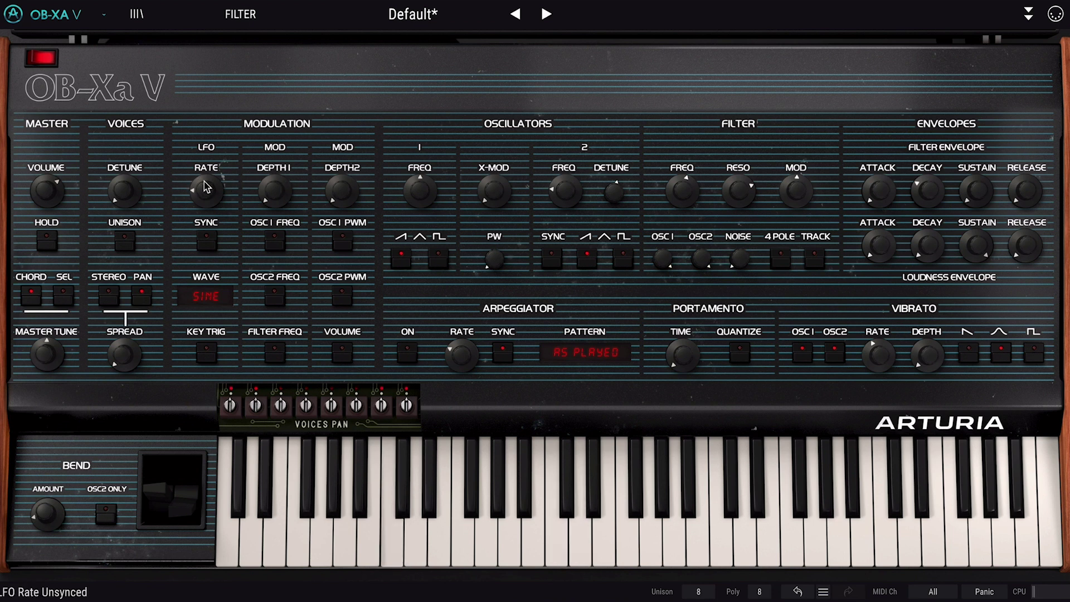
left_click(210, 299)
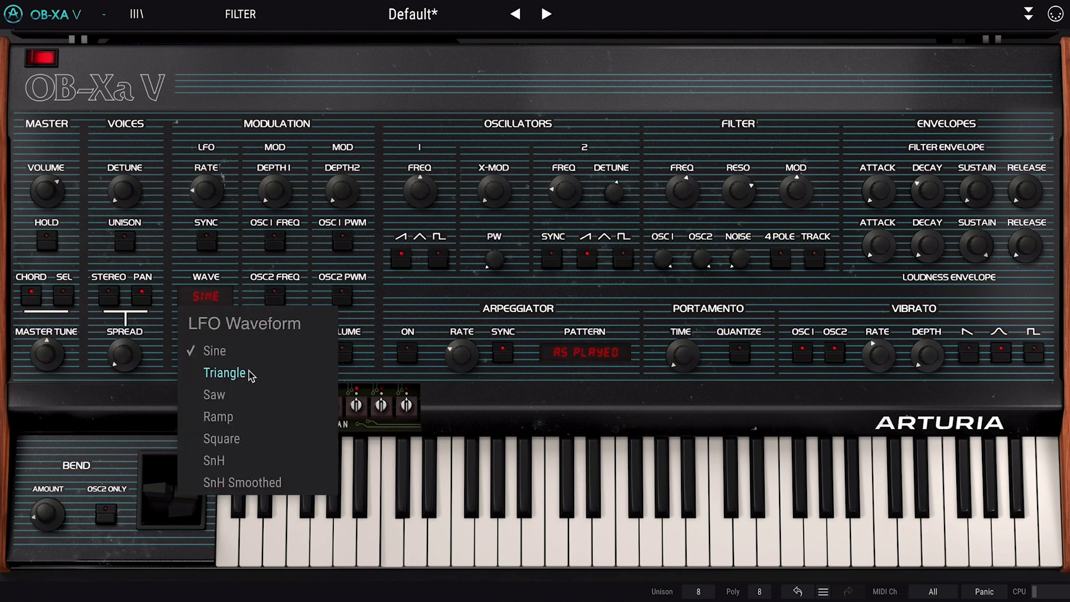
left_click(241, 354)
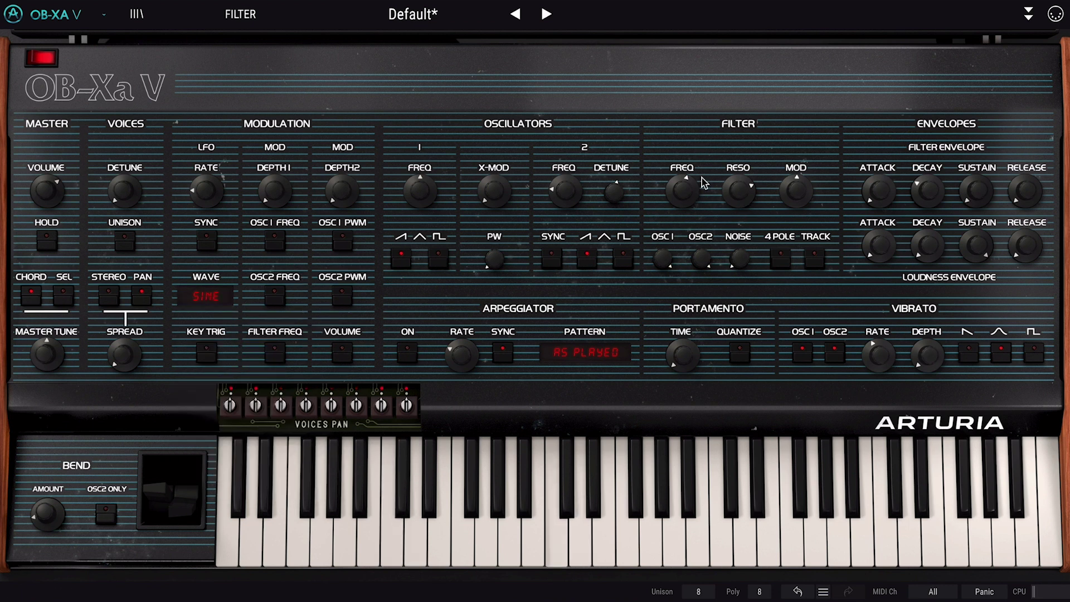
Route the LFO to the filter frequency with a high Mod Depth 1 and fine-tune the LFO rate
left_click(275, 352)
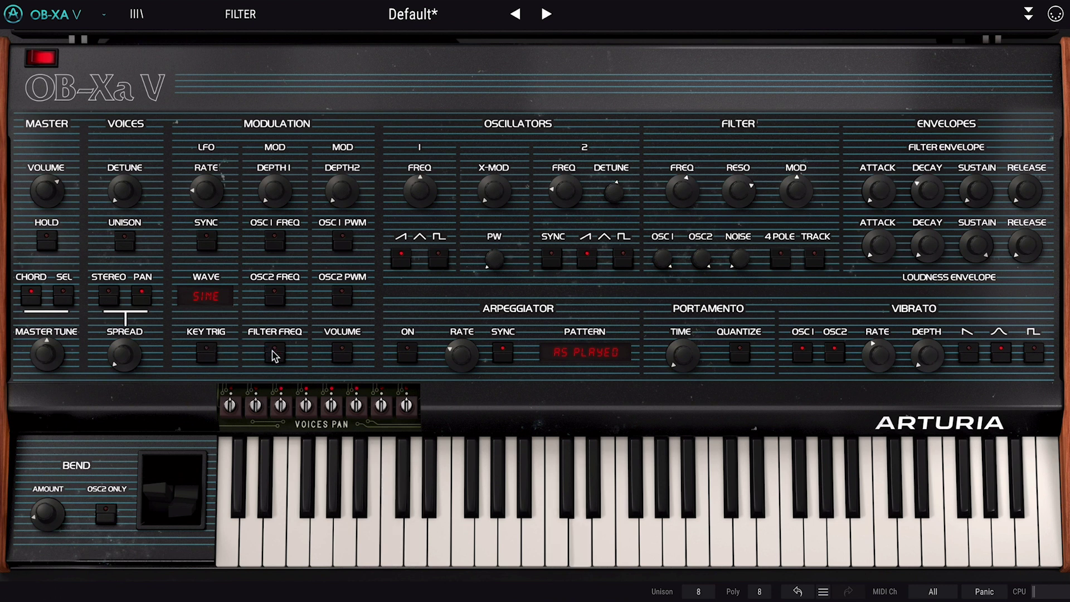
left_click_drag(281, 200, 281, 159)
left_click_drag(215, 185, 215, 185)
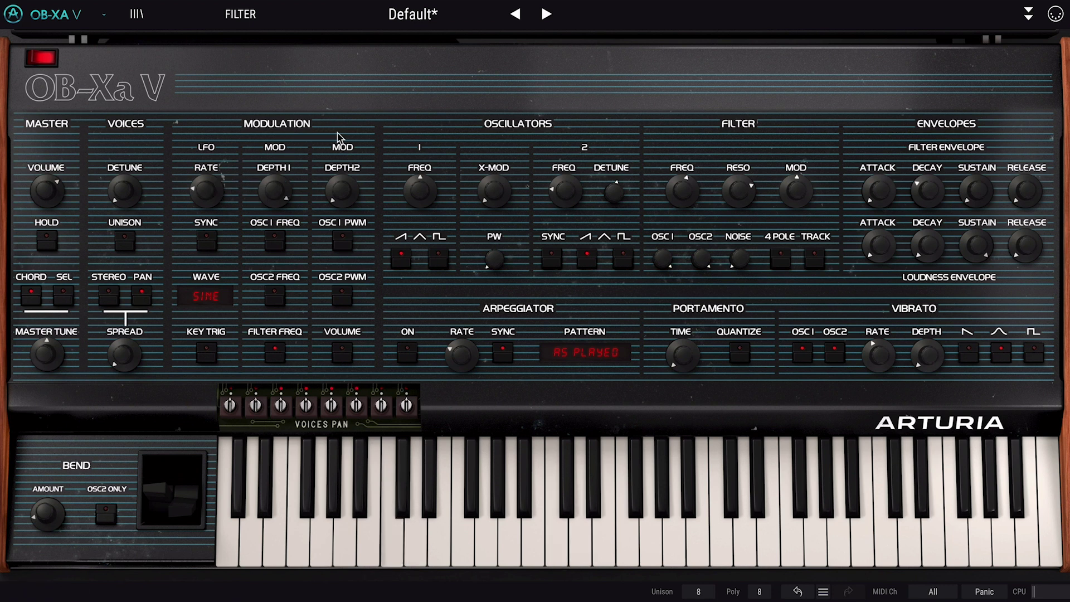
left_click_drag(279, 185, 279, 190)
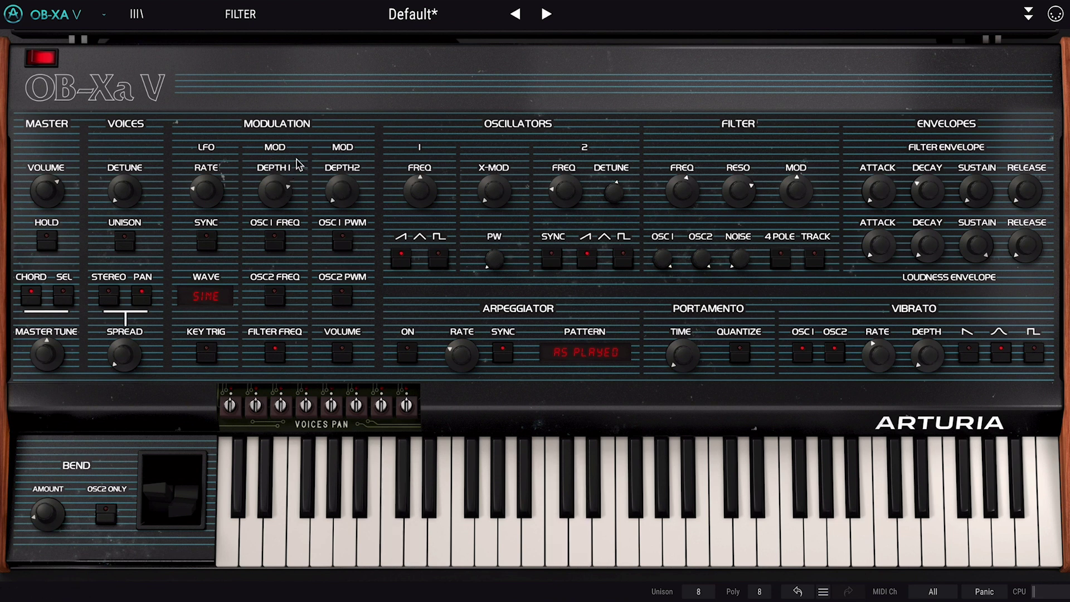
Add a point at level 1.00 and time 0.750 to the first function's curve and bend both segments inward
left_click(1028, 14)
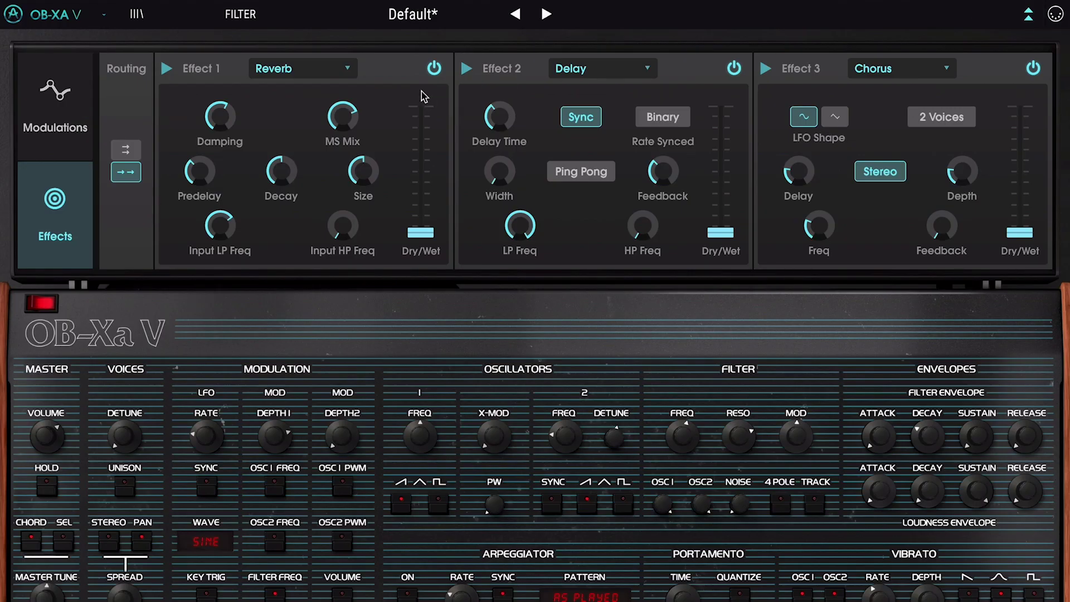
left_click(62, 131)
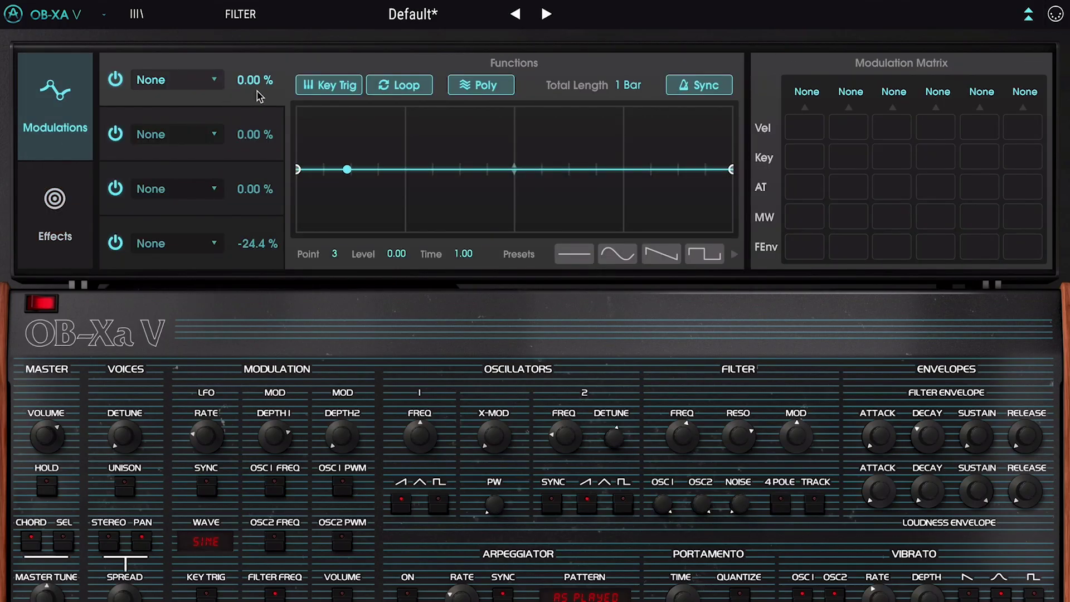
left_click(556, 168)
left_click_drag(555, 167, 623, 116)
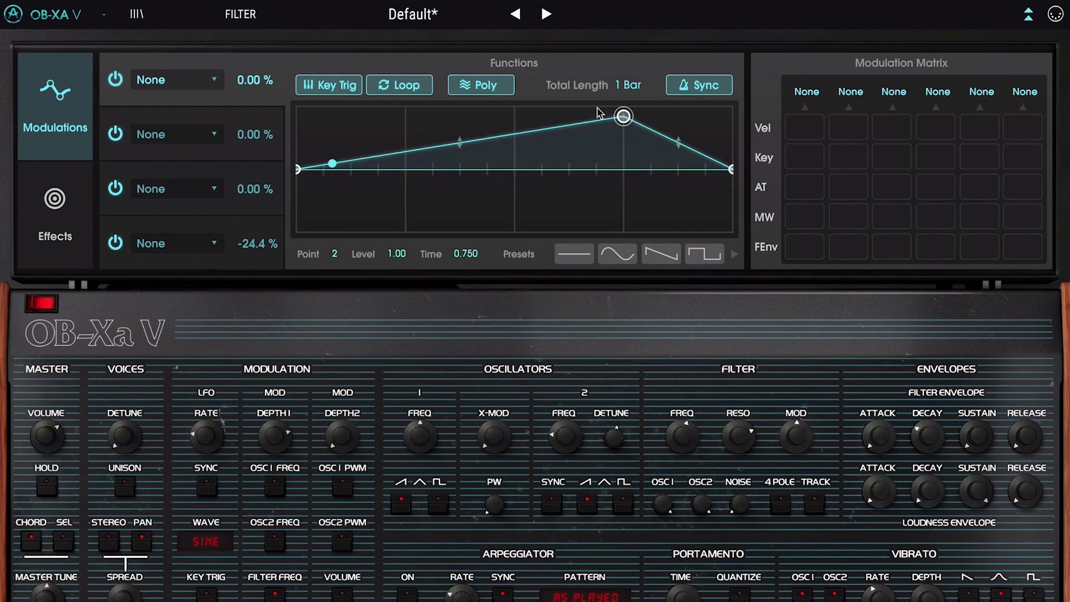
left_click_drag(459, 142, 459, 146)
scroll(459, 144, "down", 1)
left_click_drag(676, 132, 661, 147)
scroll(645, 183, "up", 1)
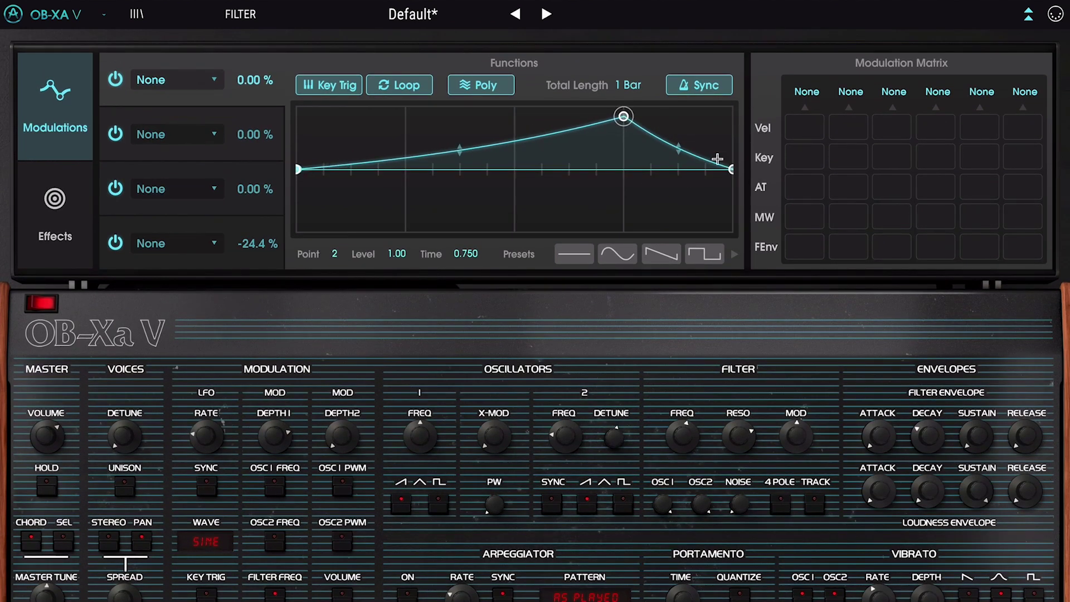
Disable Key Trig and Poly for the first function and set its Total Length to 4 Bar
scroll(742, 71, "down", 1)
left_click(334, 80)
left_click(483, 81)
scroll(649, 70, "up", 1)
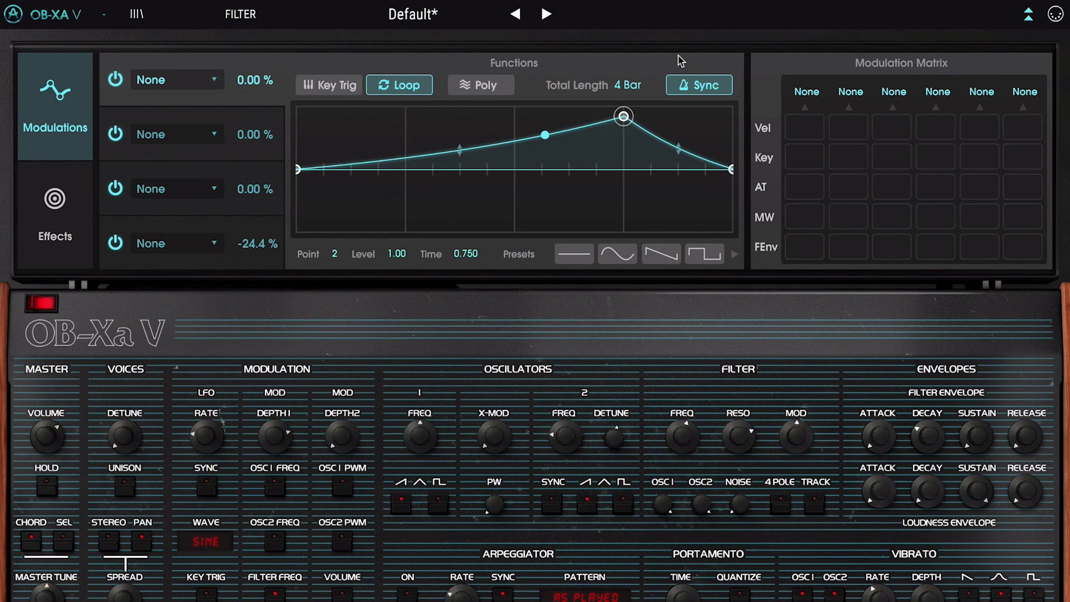
Assign the first function to Filter Freq at 100 % and close the advanced panel
left_click(190, 87)
left_click(452, 105)
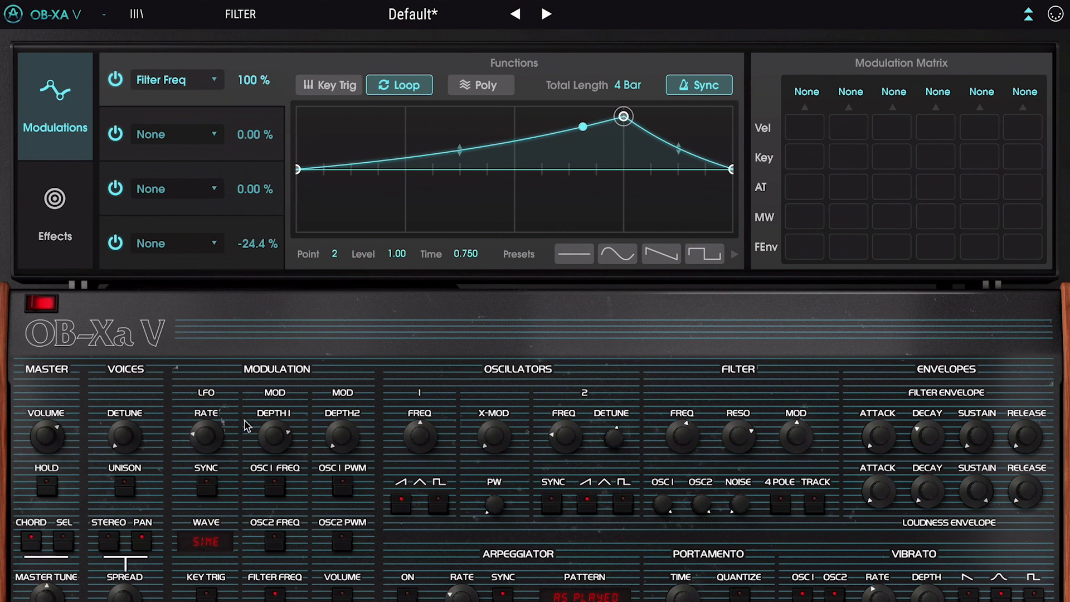
scroll(274, 432, "up", 3)
left_click(1029, 12)
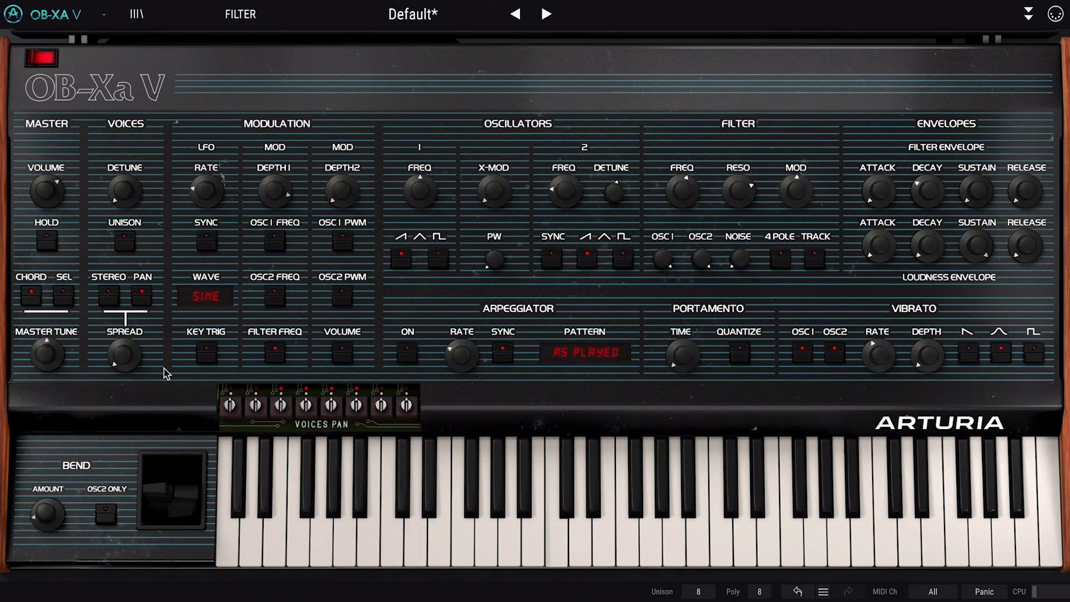
Switch the voices to Stereo mode, spread the LFO and filter settings, and raise the Spread and Movement amounts
left_click(109, 293)
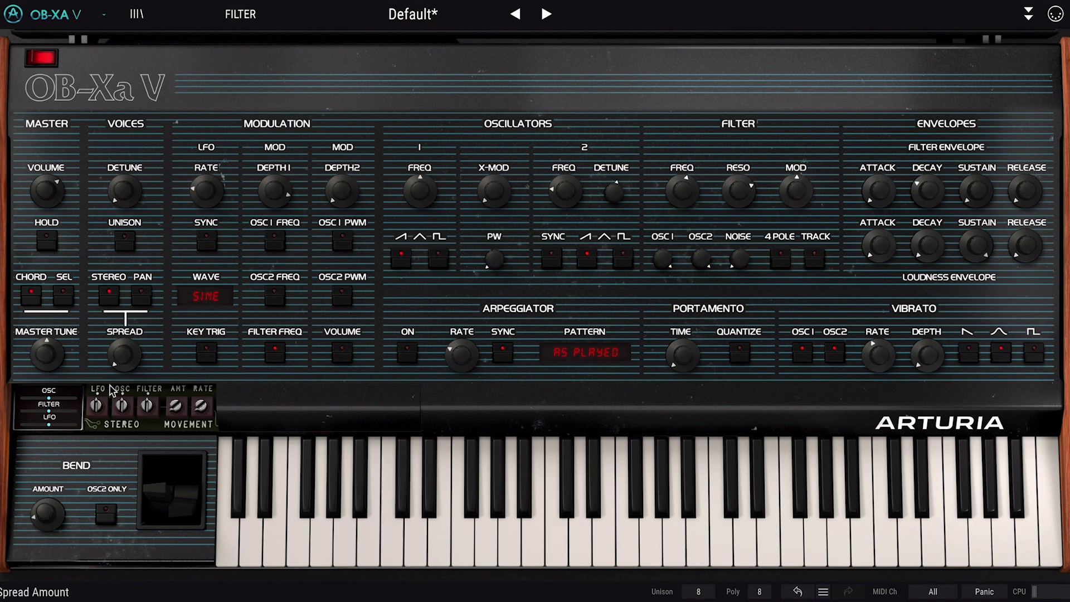
left_click_drag(96, 406, 155, 395)
left_click_drag(124, 355, 123, 344)
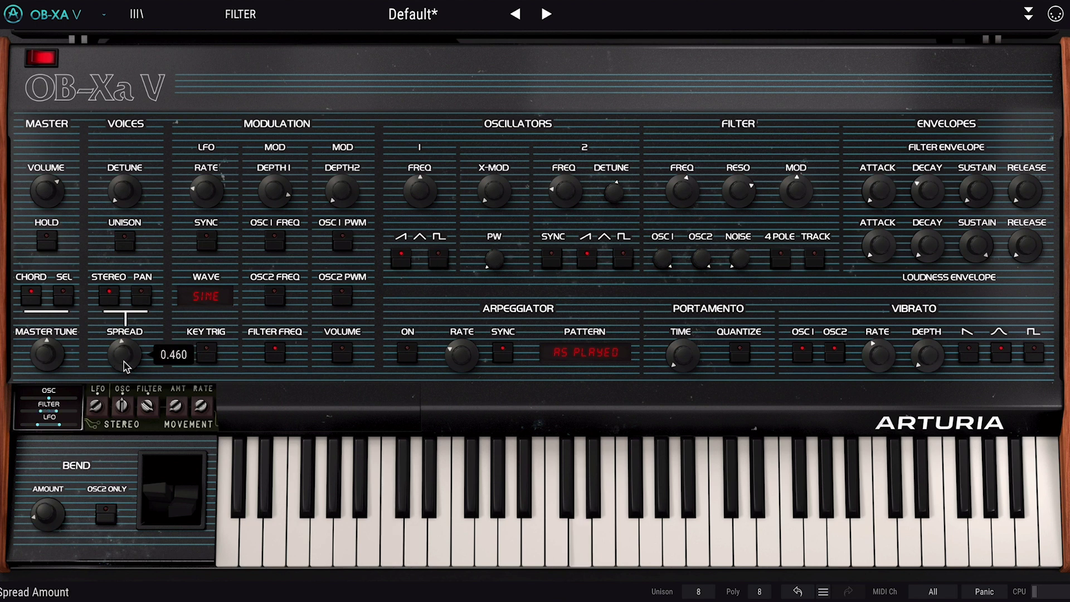
mouse_move(175, 406)
left_mouse_down()
mouse_move(175, 423)
mouse_move(200, 424)
mouse_move(200, 411)
mouse_move(184, 408)
left_mouse_up()
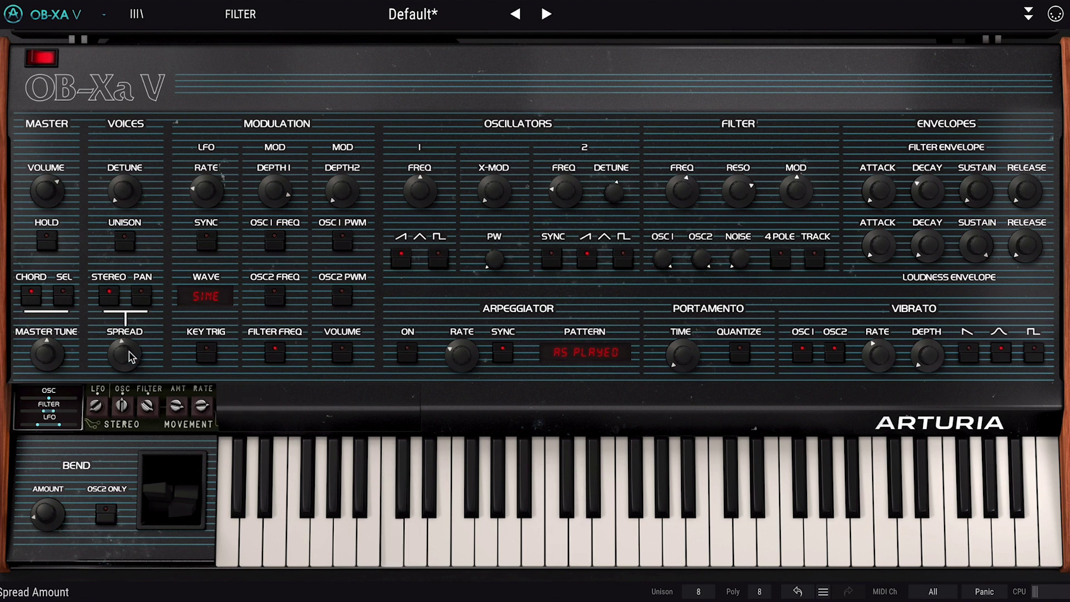
mouse_move(124, 354)
left_mouse_down()
mouse_move(124, 331)
mouse_move(124, 354)
left_mouse_up()
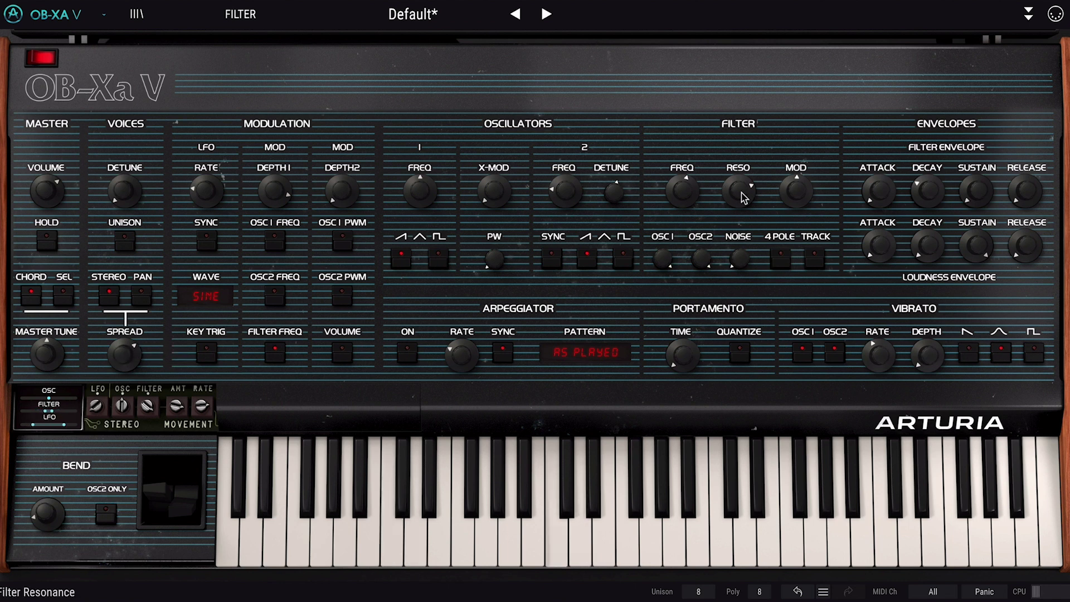
Set the filter frequency to 174.0 Hz and fine-tune the stereo Movement amount and rate
left_click_drag(681, 191, 682, 193)
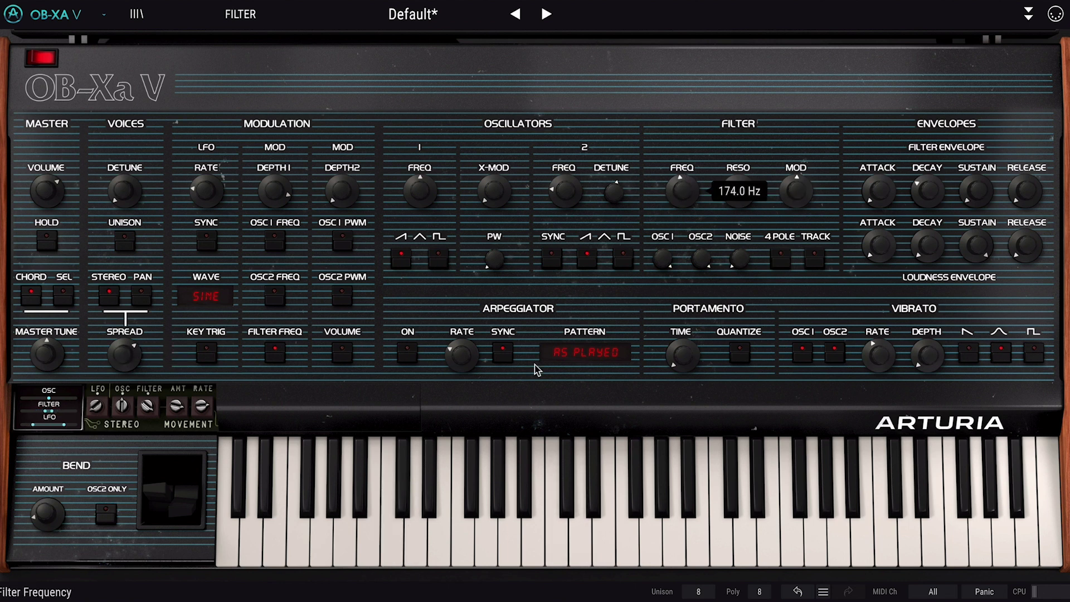
left_click_drag(176, 406, 176, 409)
left_click(202, 406)
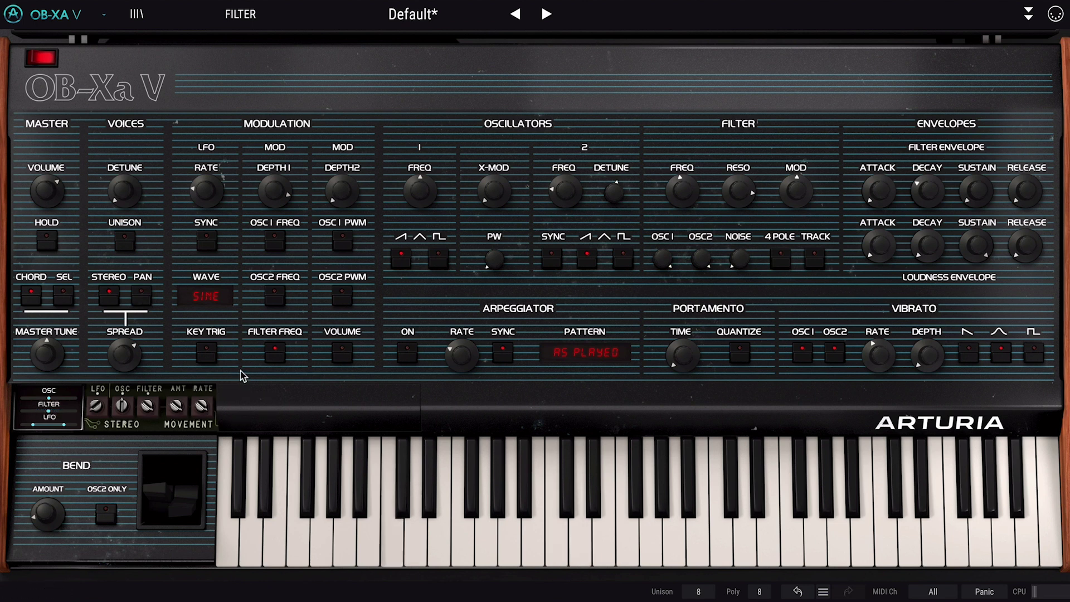
Raise the reverb's Dry/Wet moderately and set the delay's Dry/Wet to about 0.200 in the effects
left_click(1027, 14)
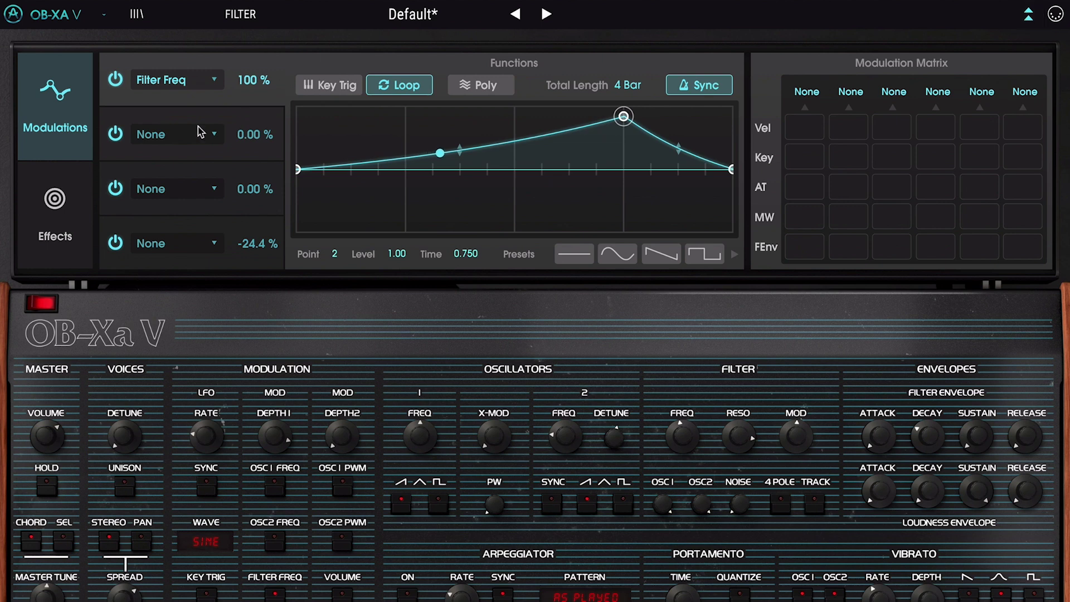
left_click(87, 186)
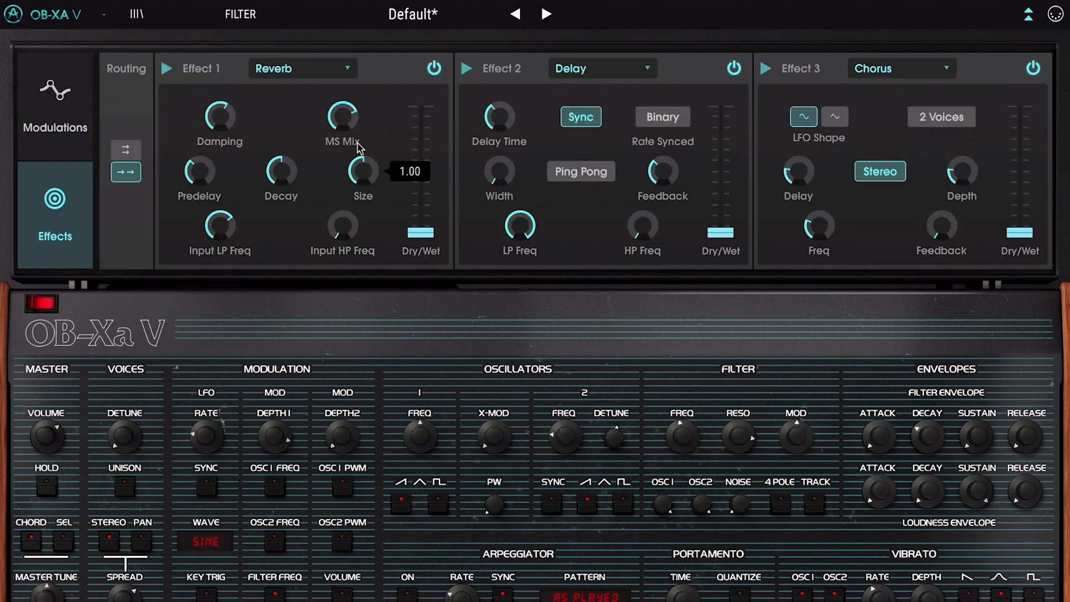
left_click_drag(417, 226, 422, 196)
left_click_drag(721, 231, 720, 211)
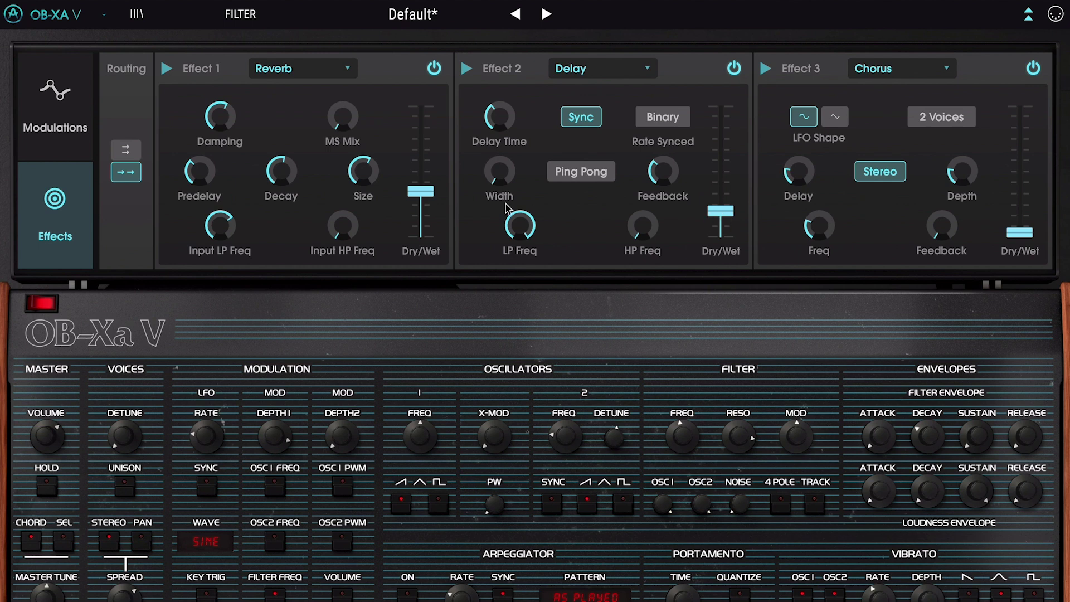
left_click_drag(413, 201, 414, 213)
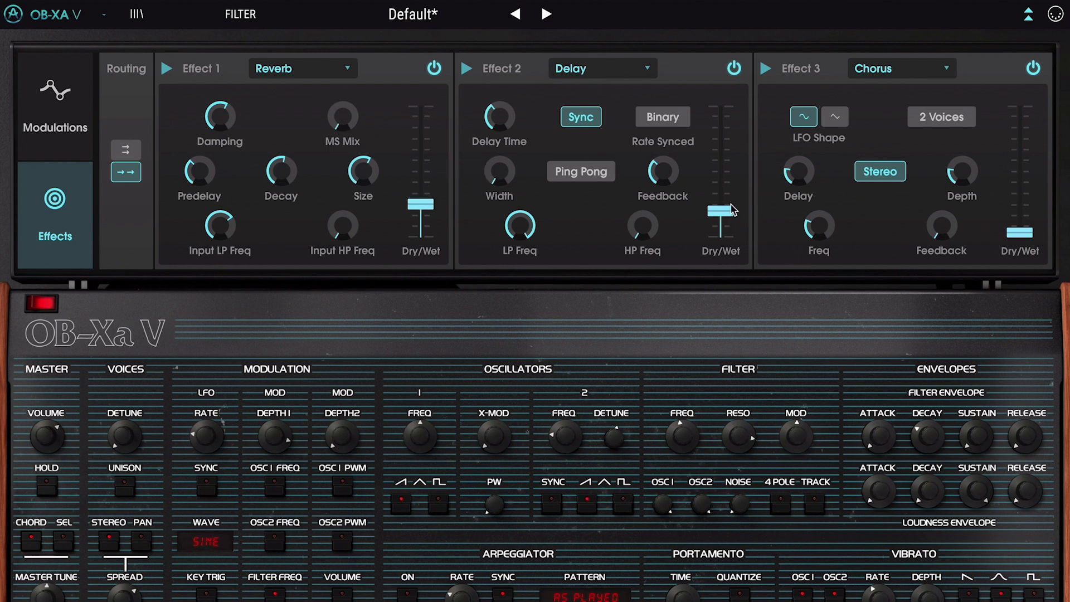
left_click_drag(736, 209, 719, 215)
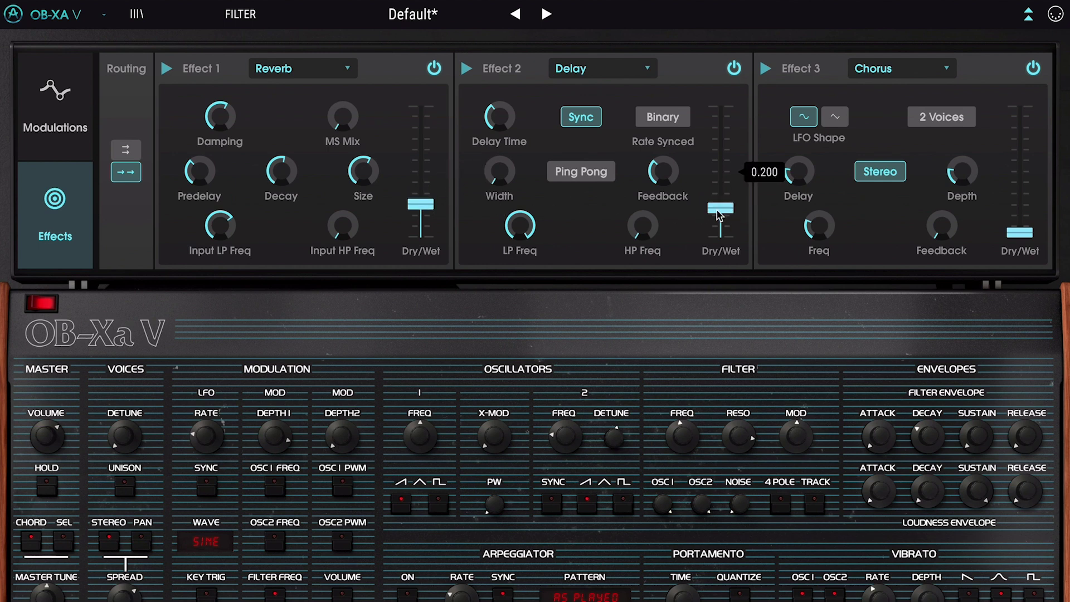